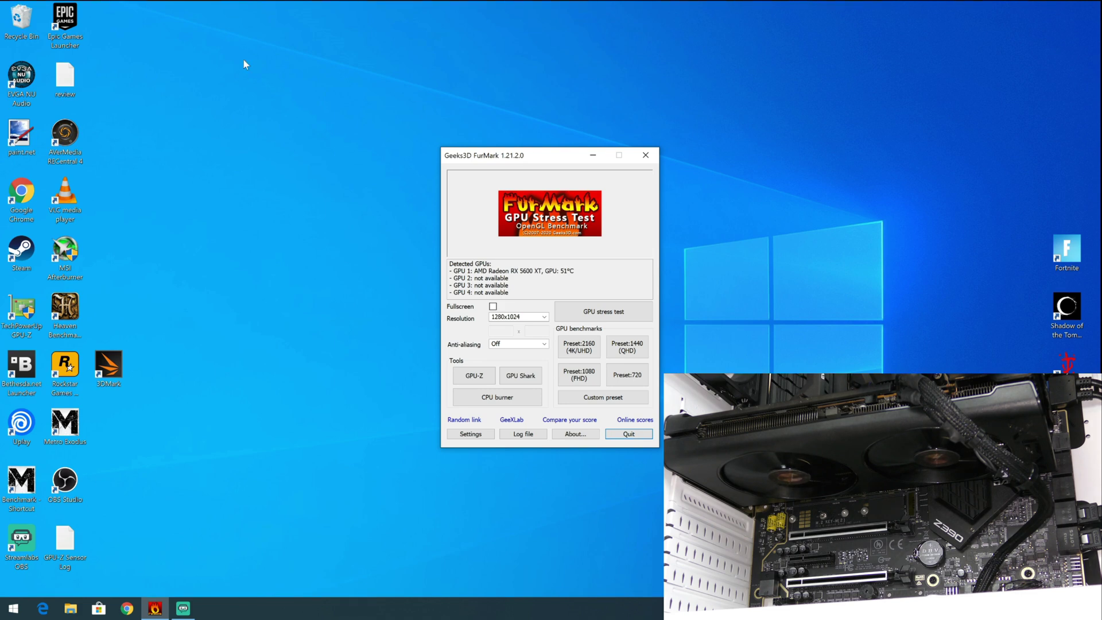
Step: Launch AMD Radeon Software from the desktop menu and open the live Performance Metrics
right_click(578, 113)
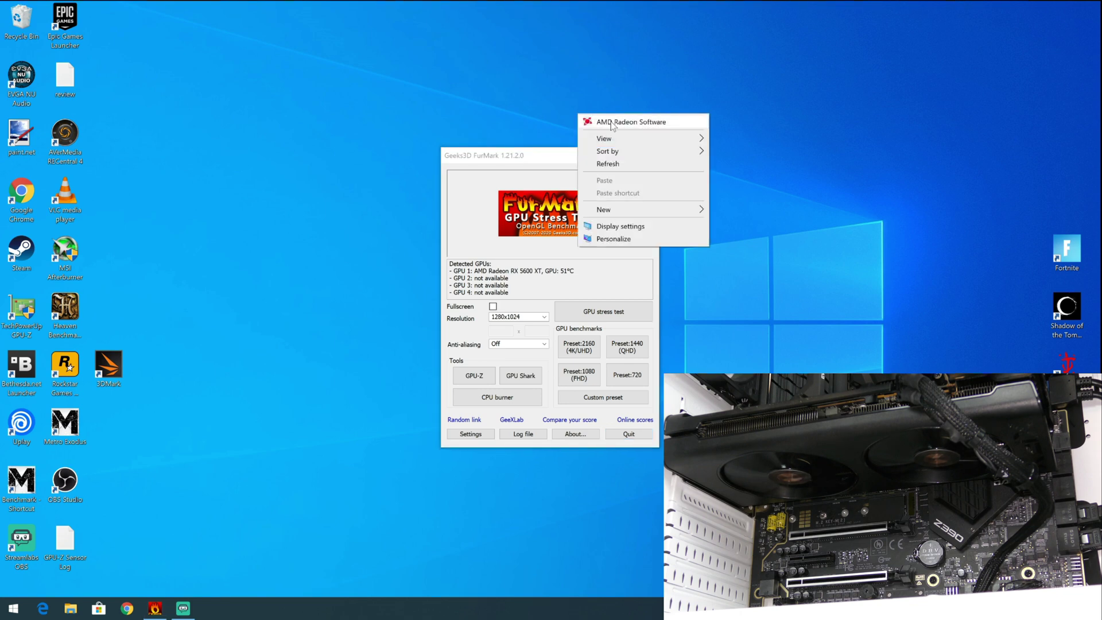
click(611, 121)
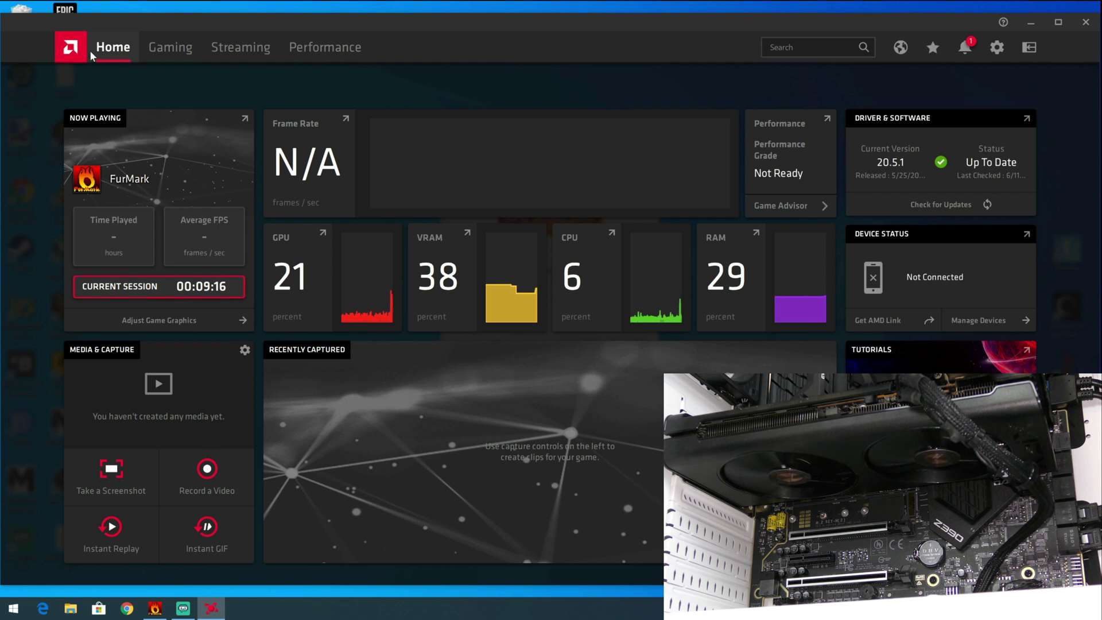
click(320, 50)
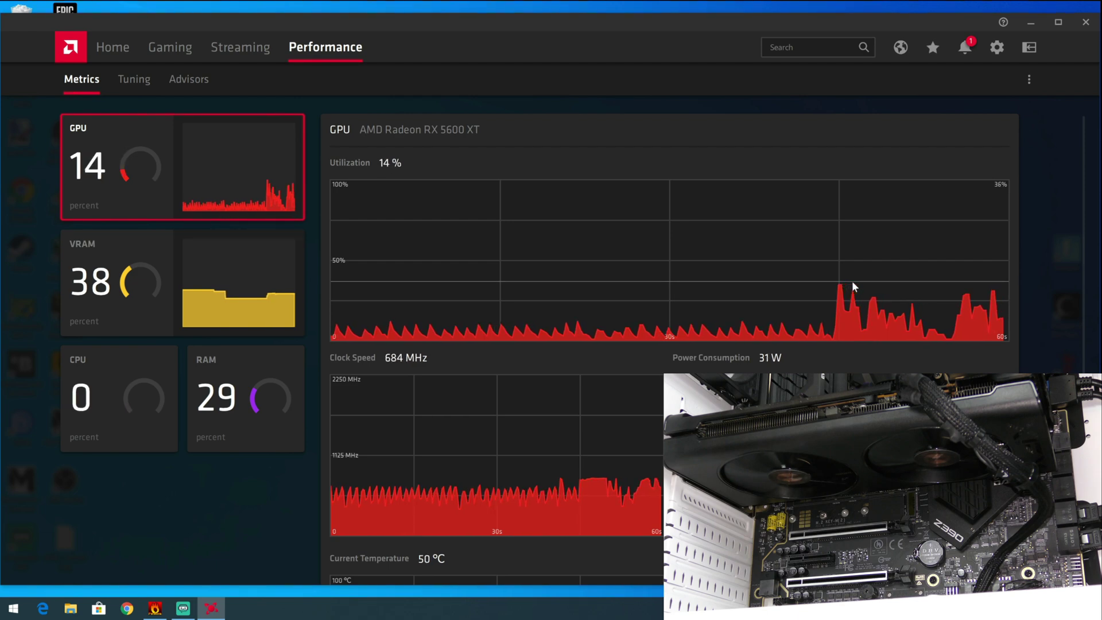
Step: Bring Streamlabs OBS forward and hide it again, peek at Tuning, then return to Metrics
click(183, 611)
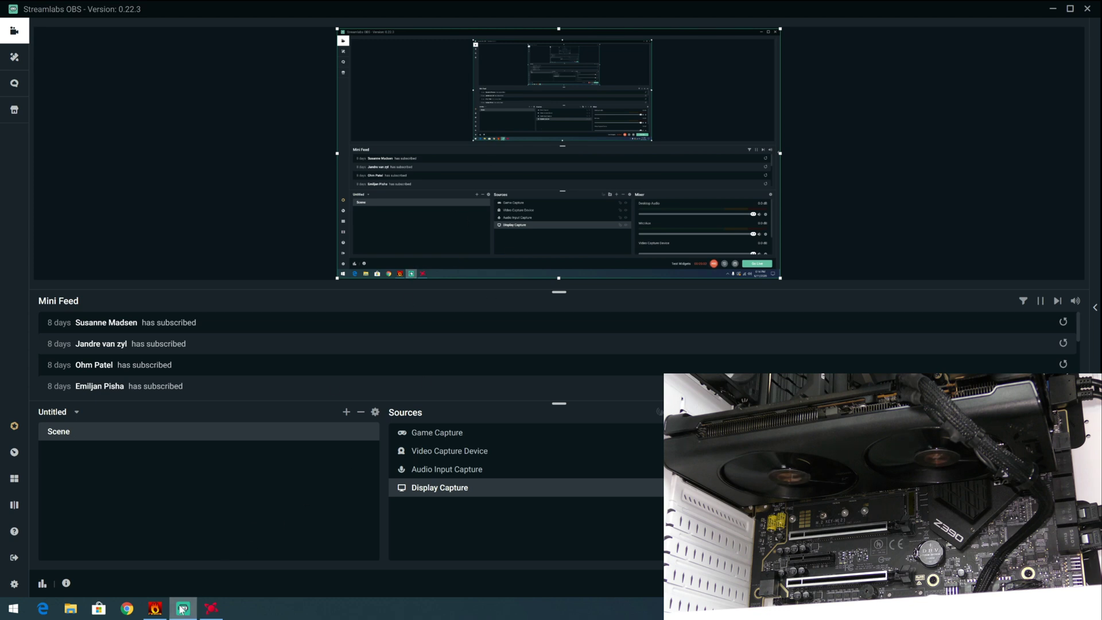
click(182, 610)
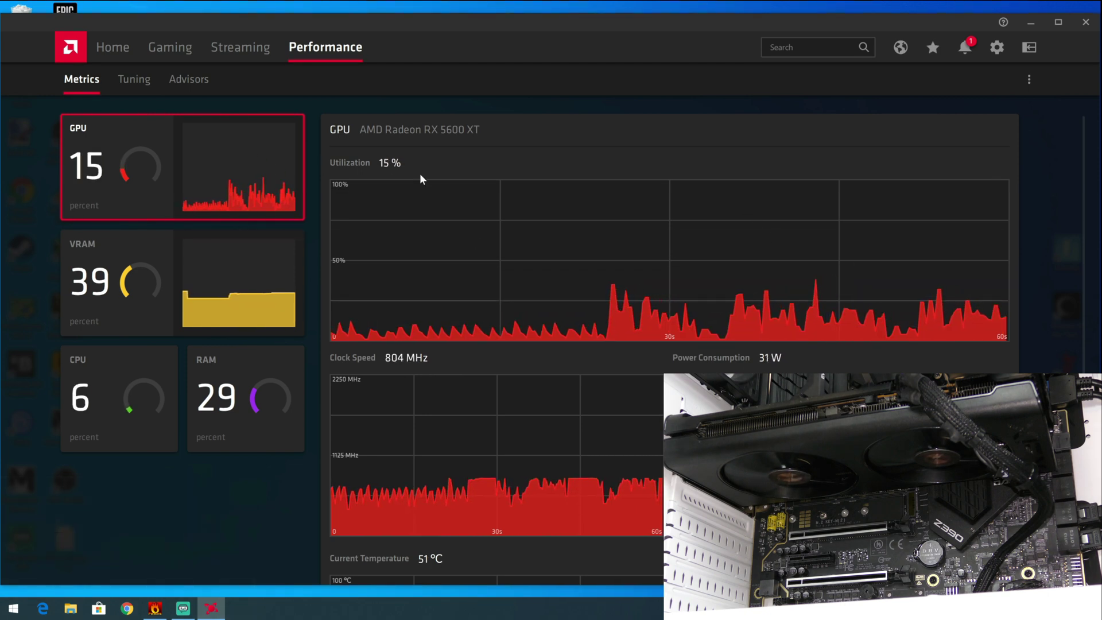
click(140, 77)
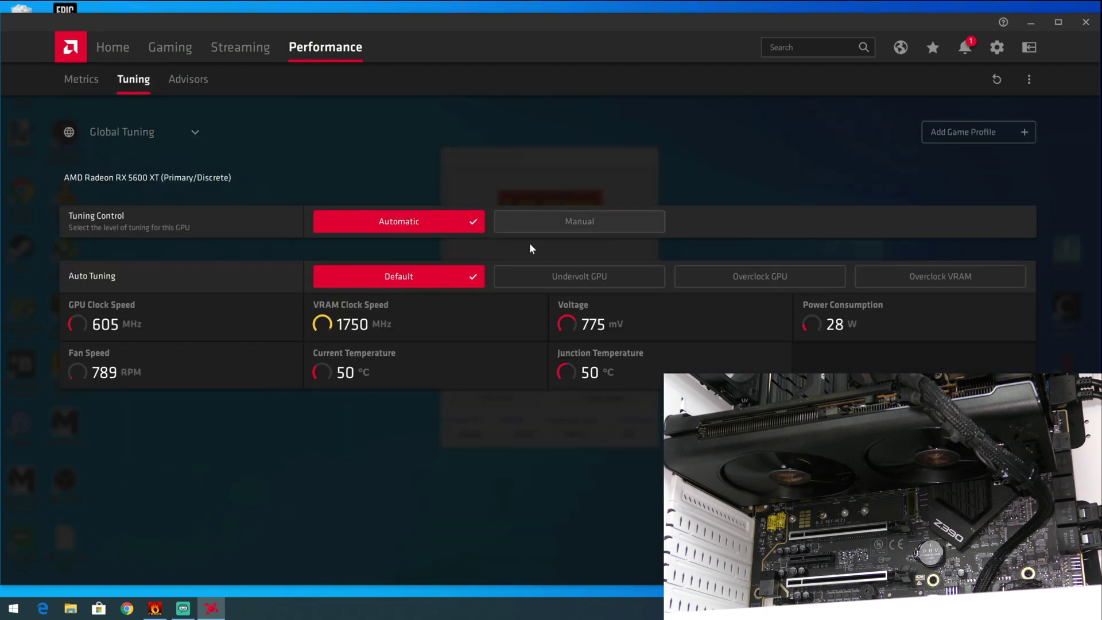
click(80, 81)
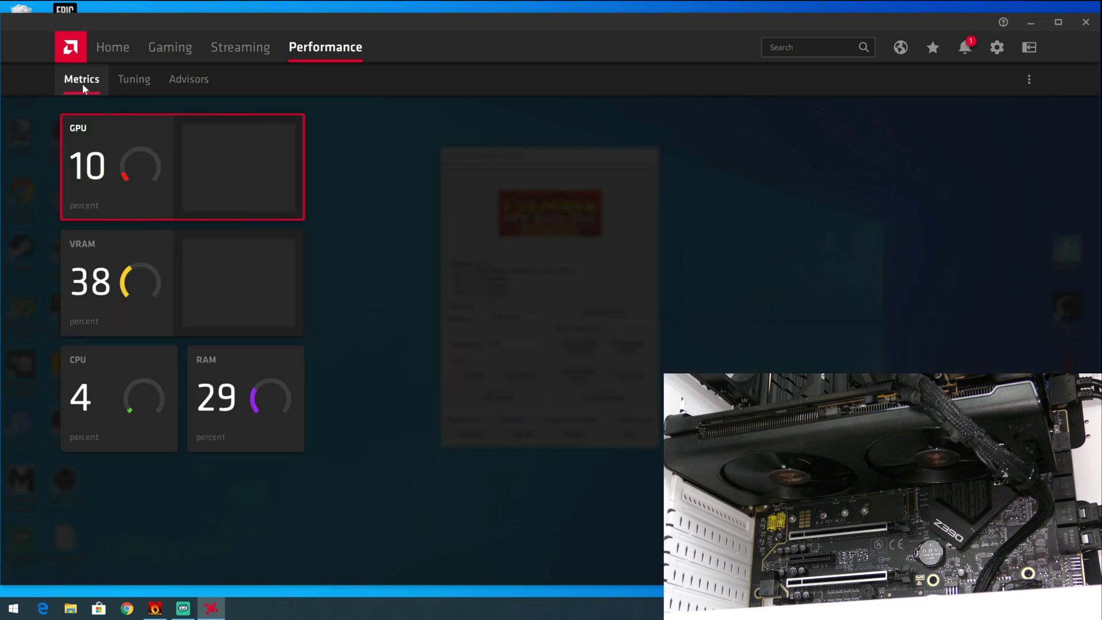
Step: In FurMark, set anti-aliasing to 8X MSAA
click(155, 609)
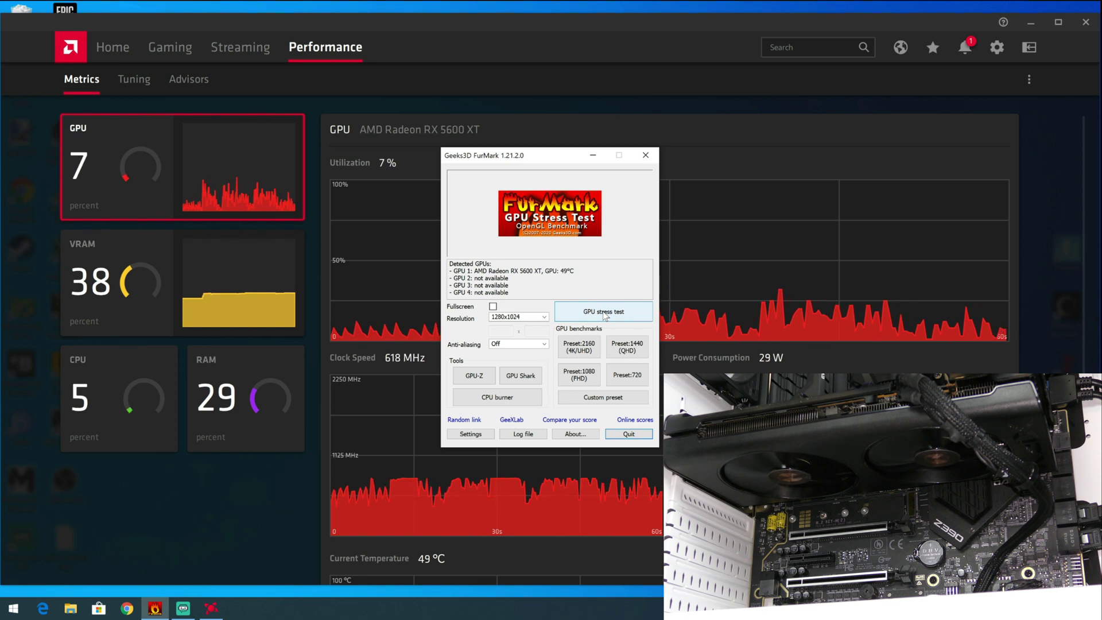
click(541, 345)
click(529, 363)
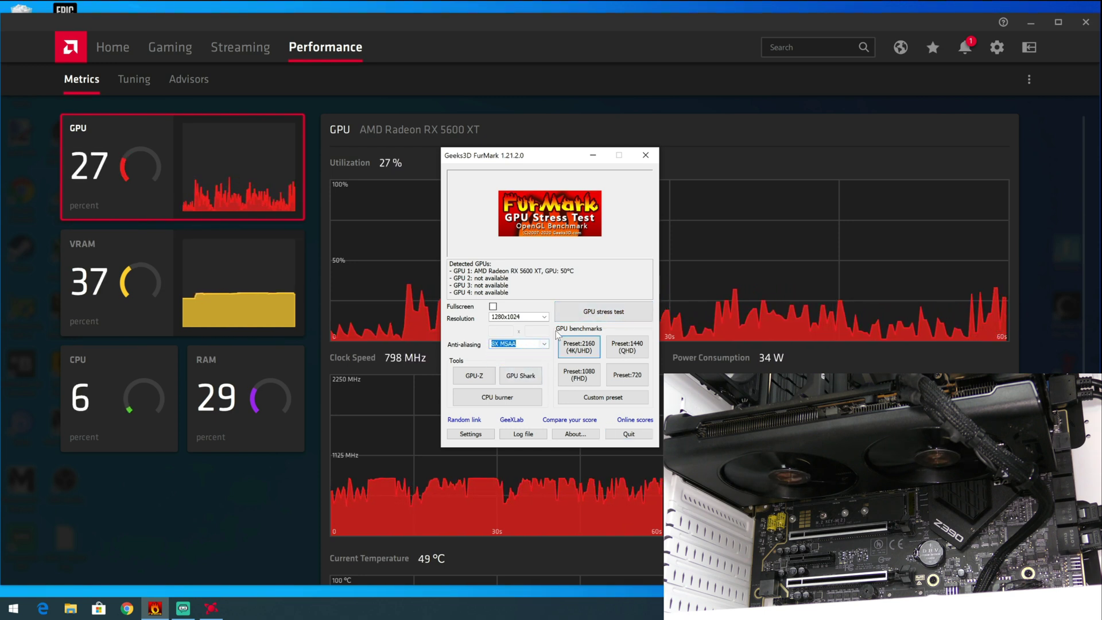
Step: Start the FurMark GPU stress test and watch the load in Radeon Software
click(587, 313)
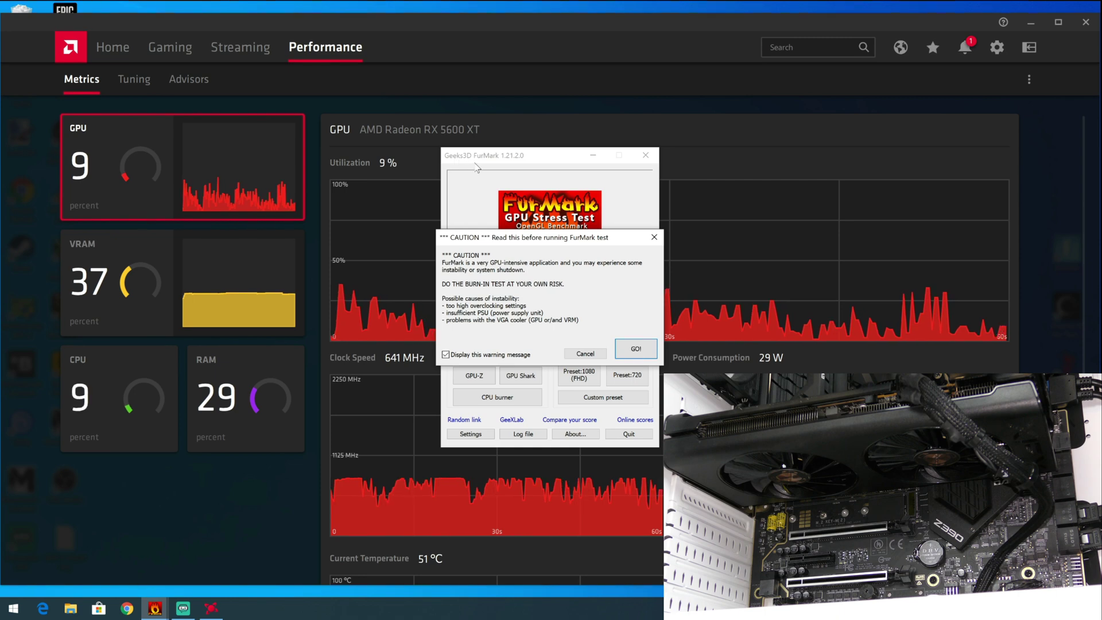
click(635, 348)
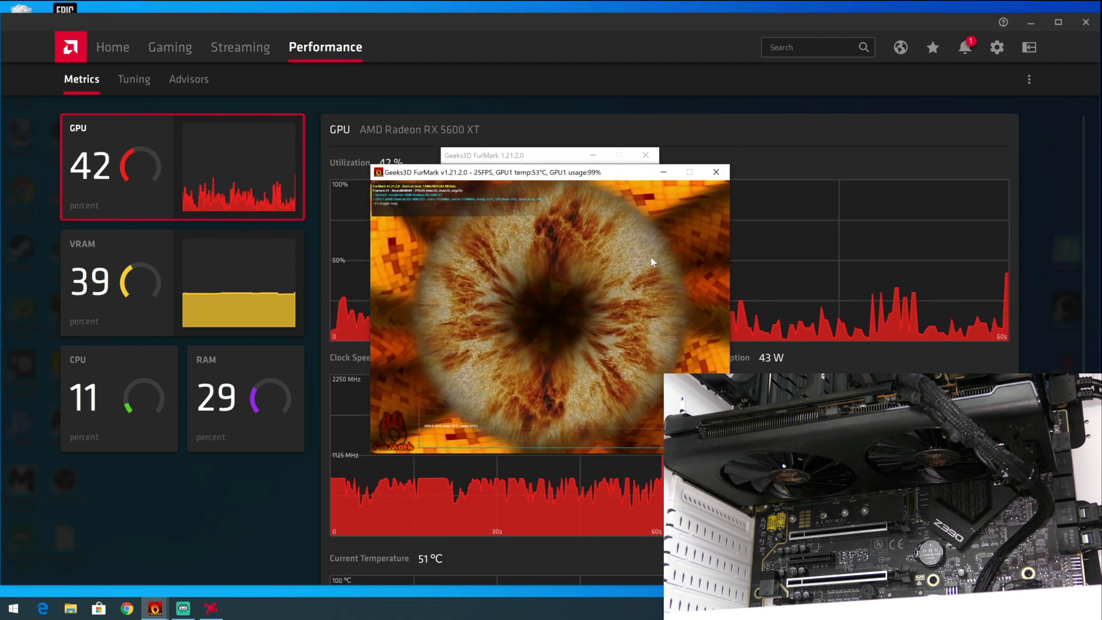
click(769, 141)
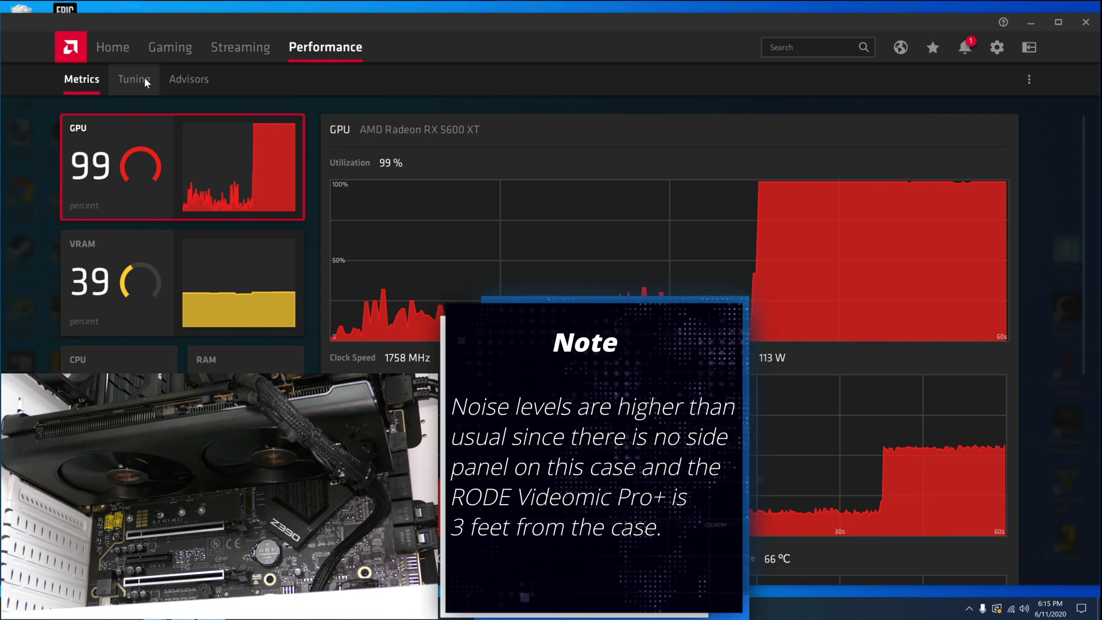
Step: Set GPU tuning to Manual with Fan Tuning and Advanced Control on, then view Metrics
click(145, 80)
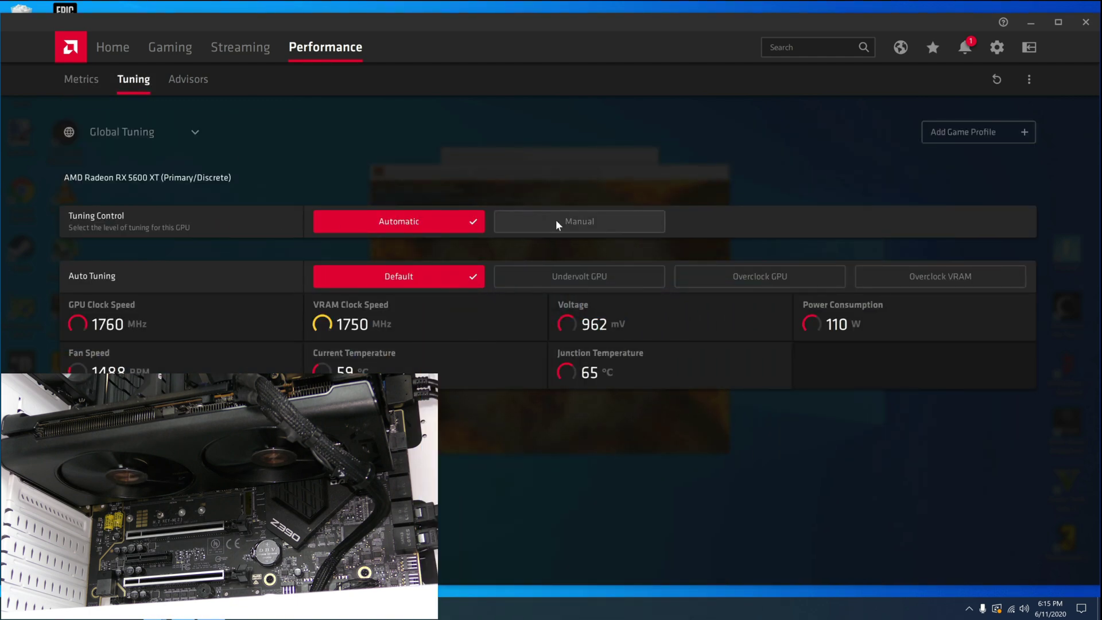
click(555, 220)
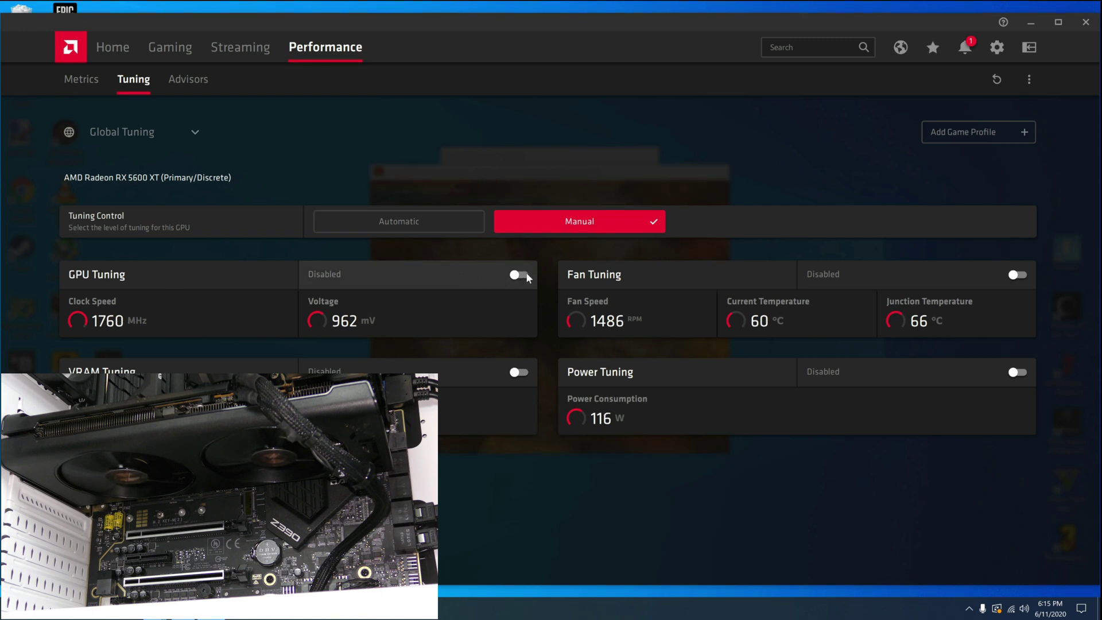
click(1018, 275)
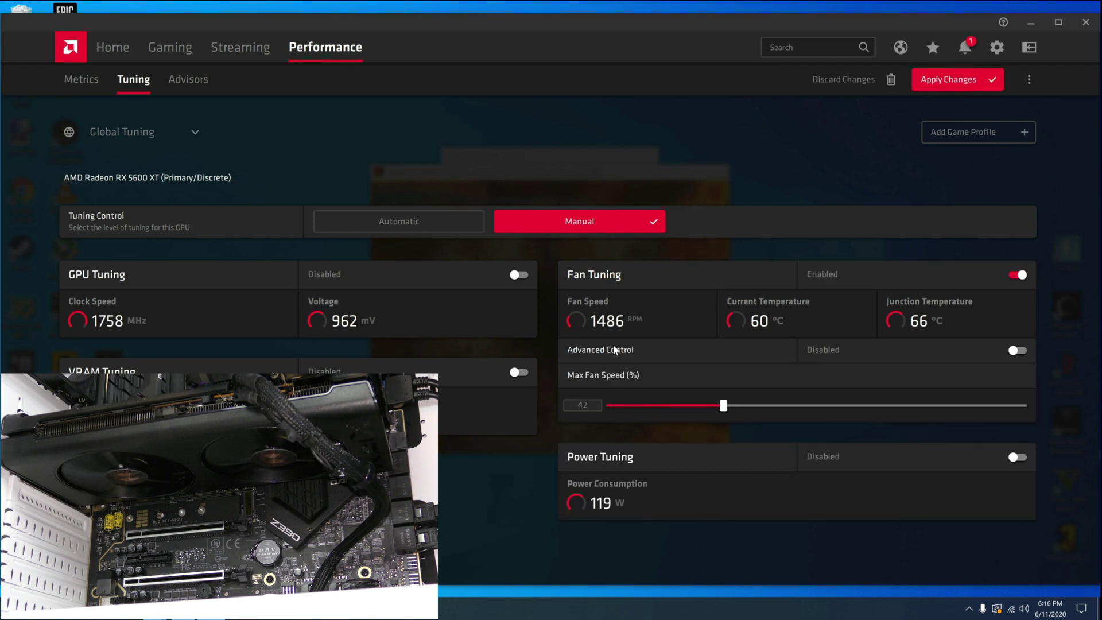
click(1017, 351)
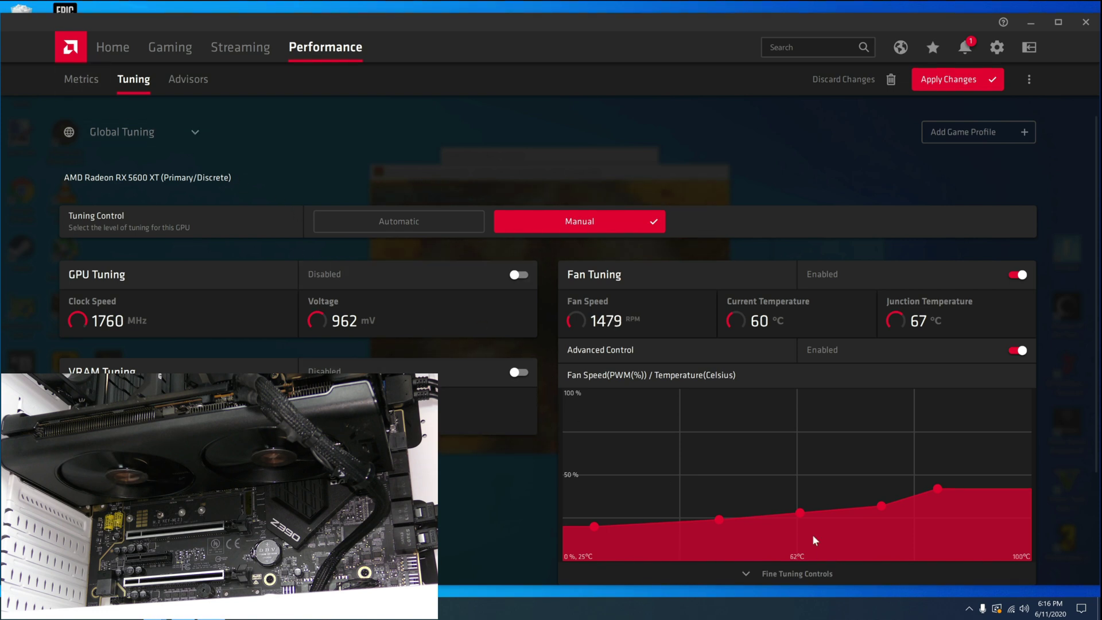
click(83, 75)
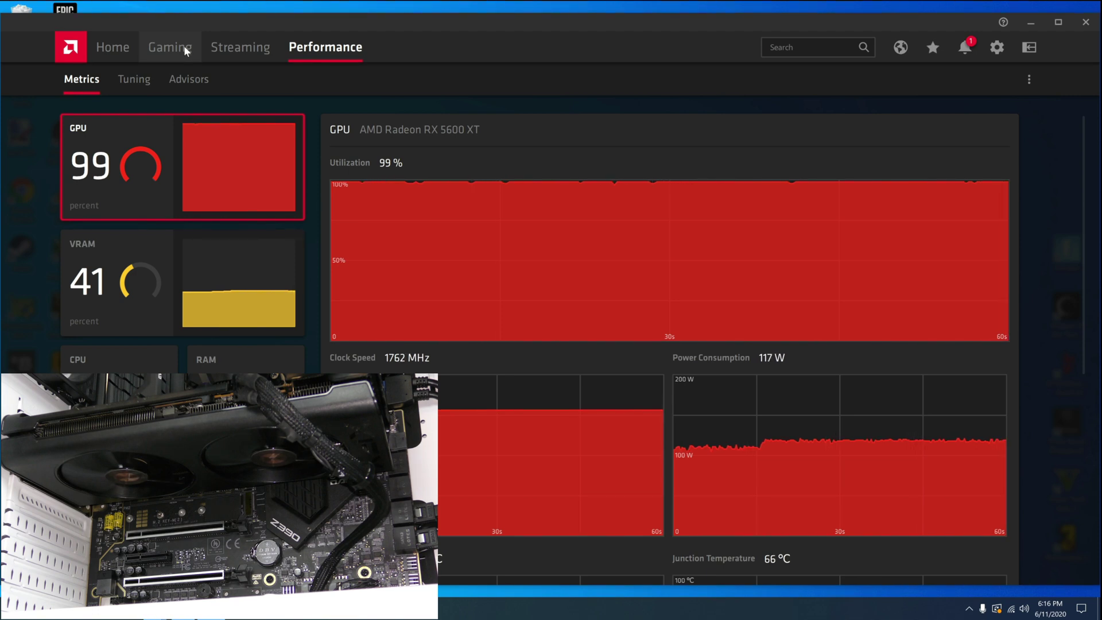
Step: On the Tuning page, re-enable Fan Tuning and Advanced Control to reveal the fan curve graph
click(135, 75)
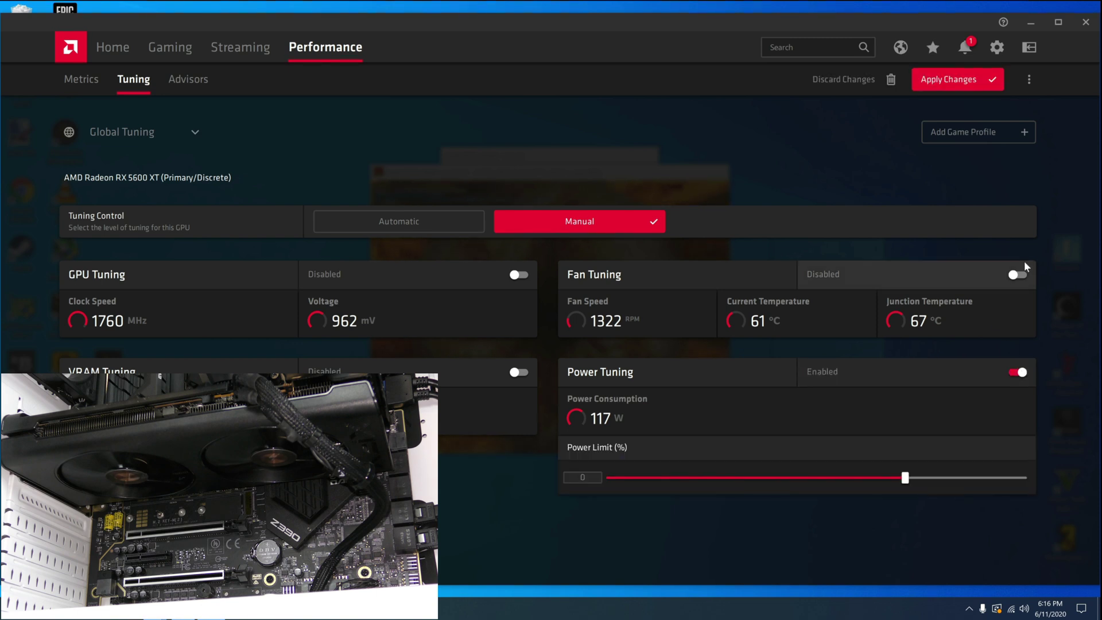
click(1019, 275)
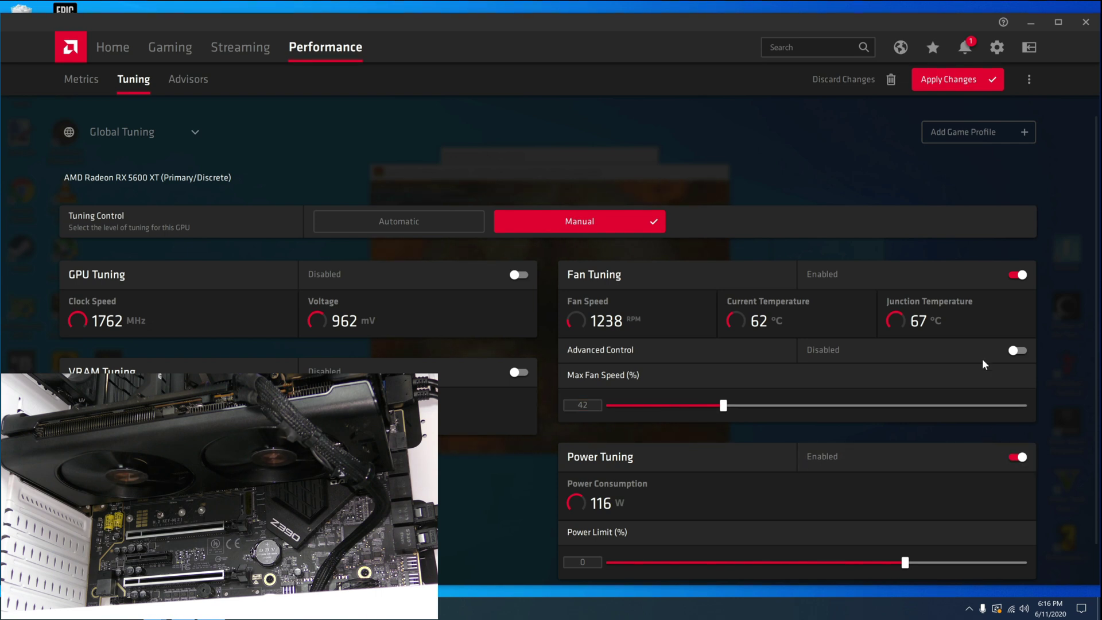
click(1017, 351)
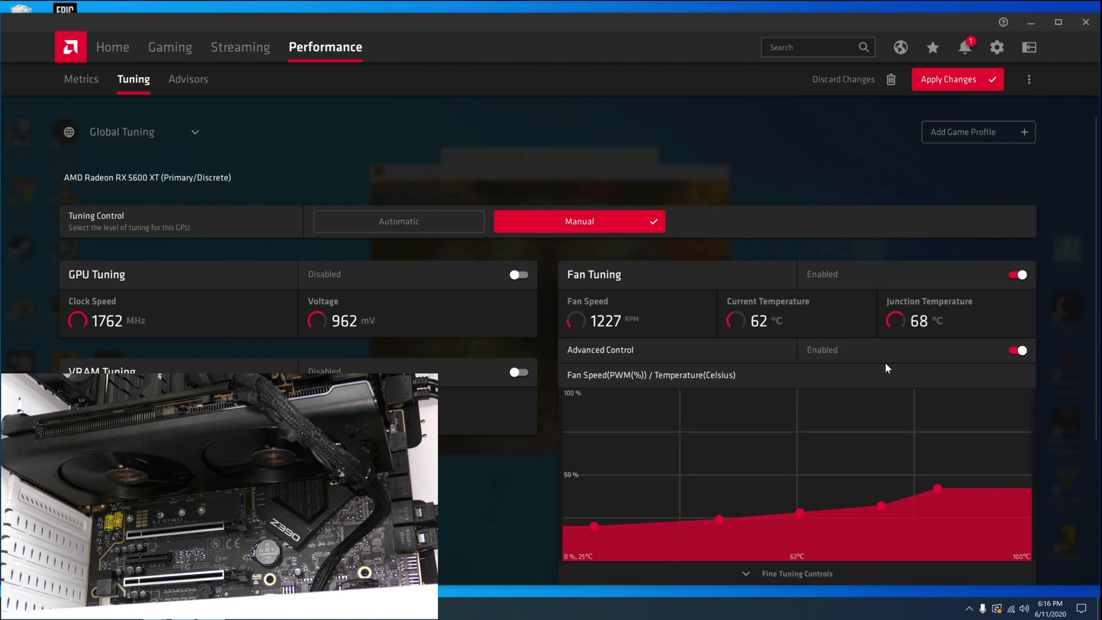
scroll(848, 415, down, 2)
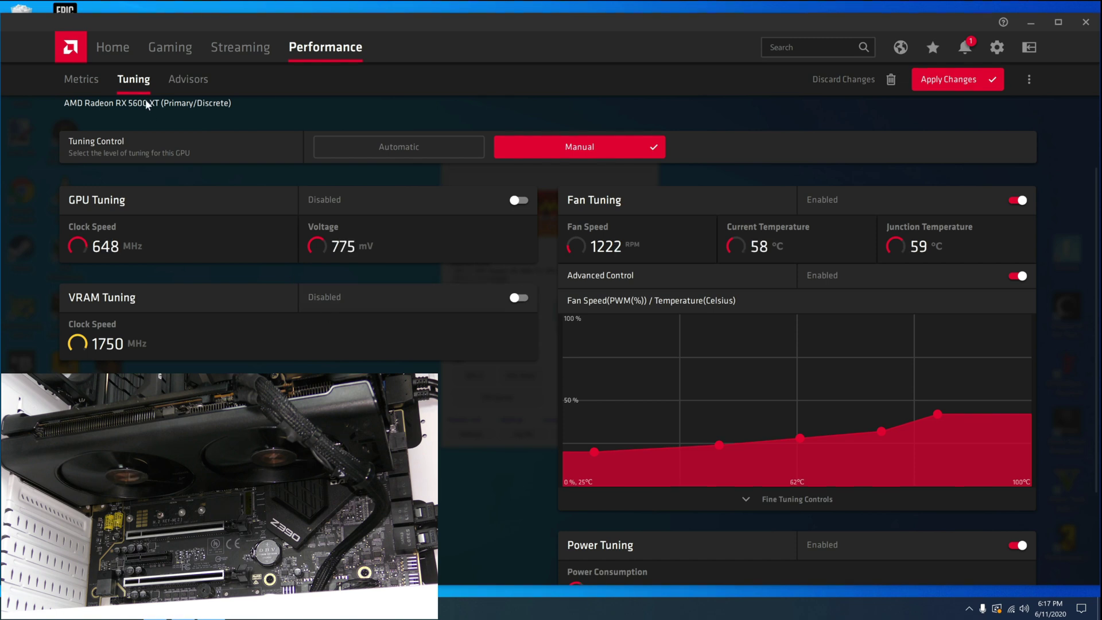
Step: Check Metrics, then enable Fan Tuning with Advanced Control on Tuning and apply the changes
click(75, 79)
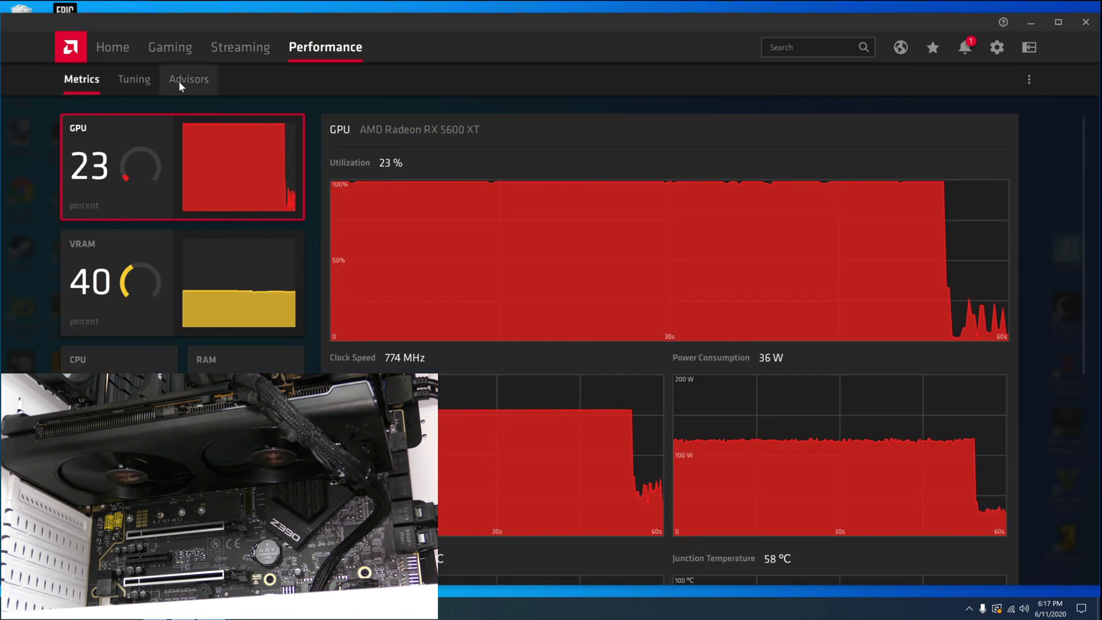
click(131, 81)
click(1018, 274)
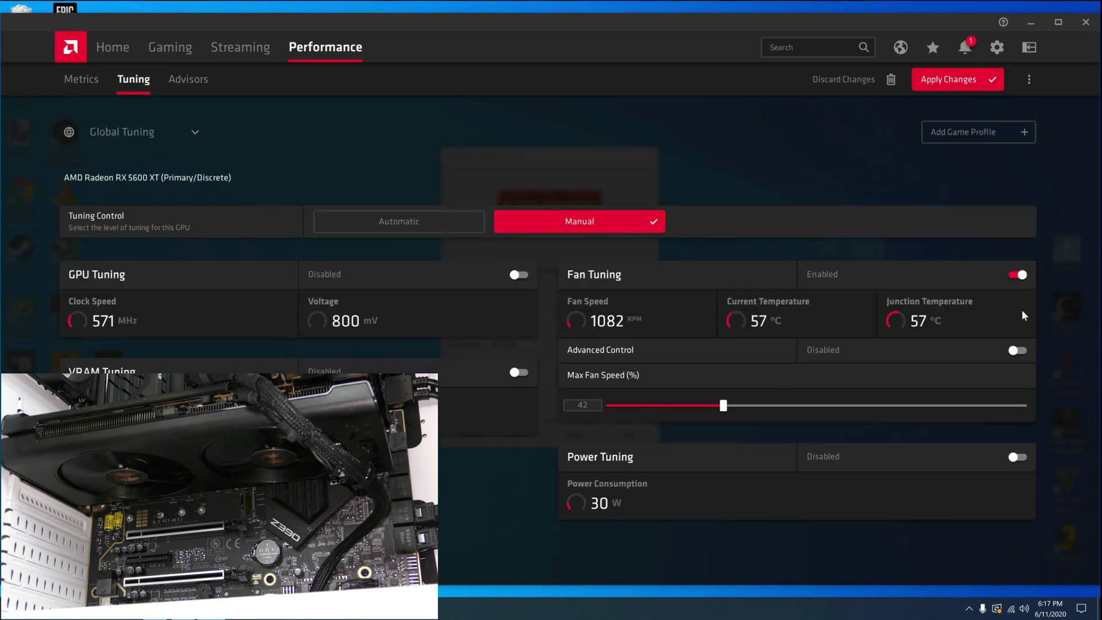
click(1017, 350)
scroll(803, 485, down, 2)
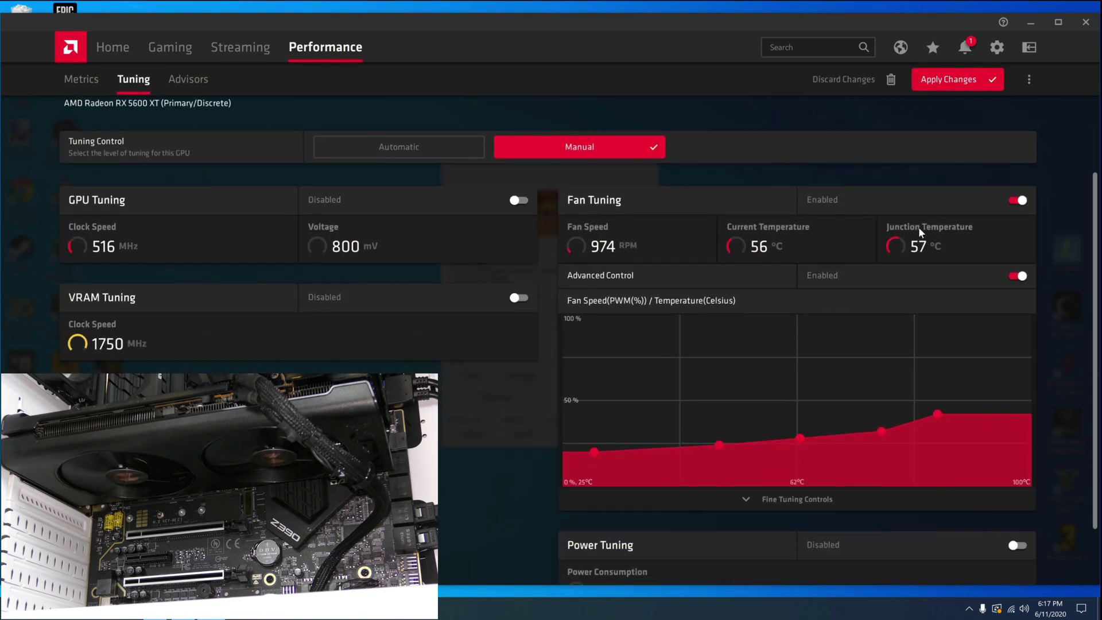
click(967, 82)
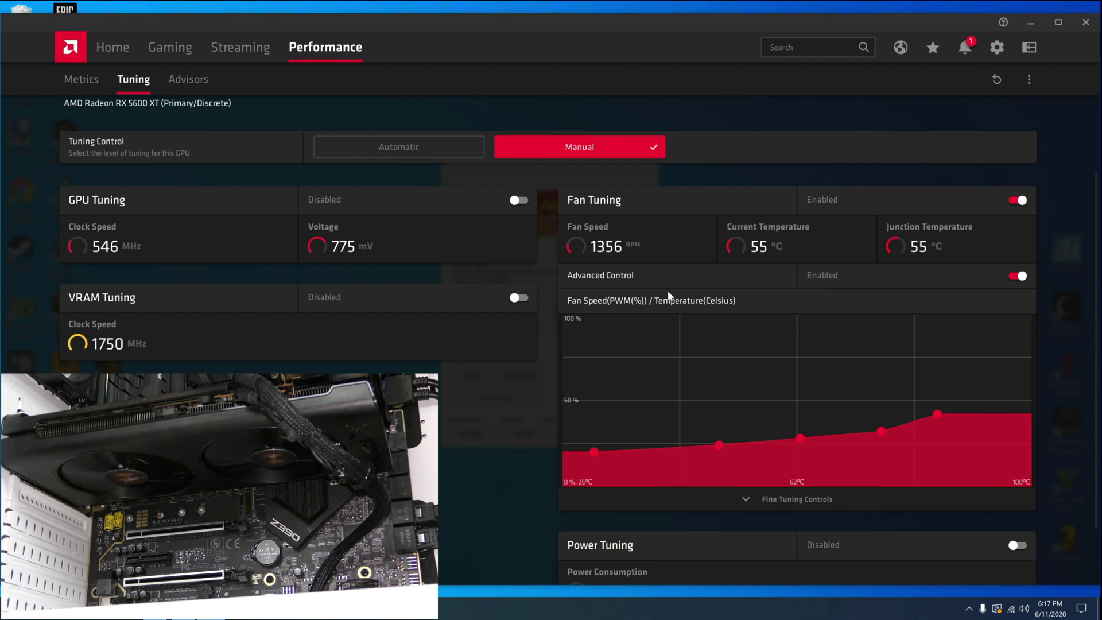
Step: Raise the first fan-curve point to 50%, lift the second point, and apply the curve
click(594, 452)
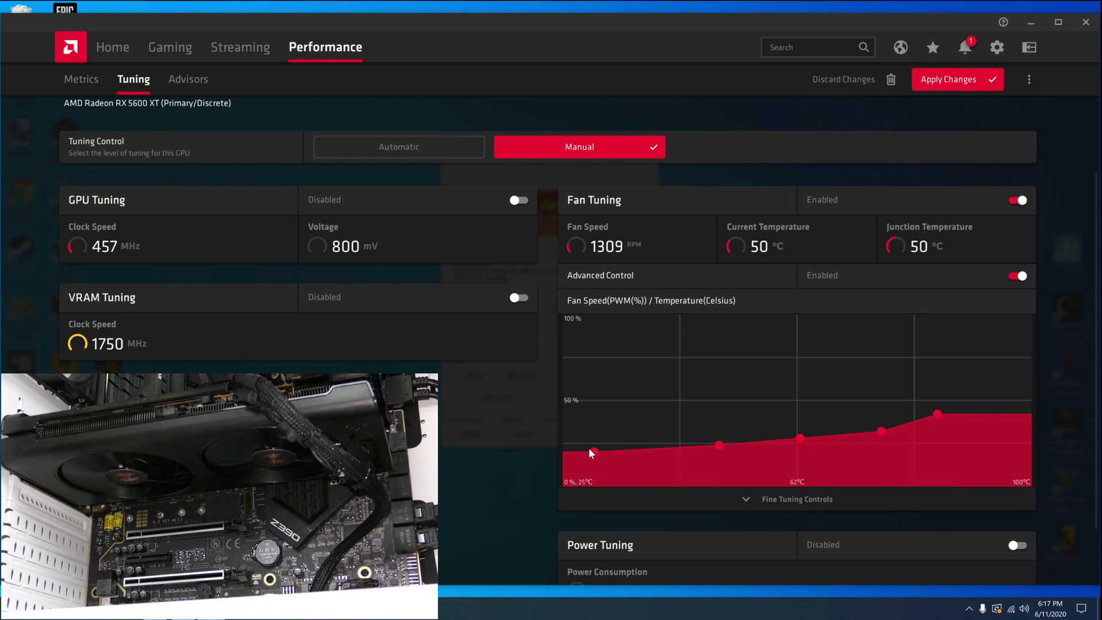
drag(592, 450, 604, 396)
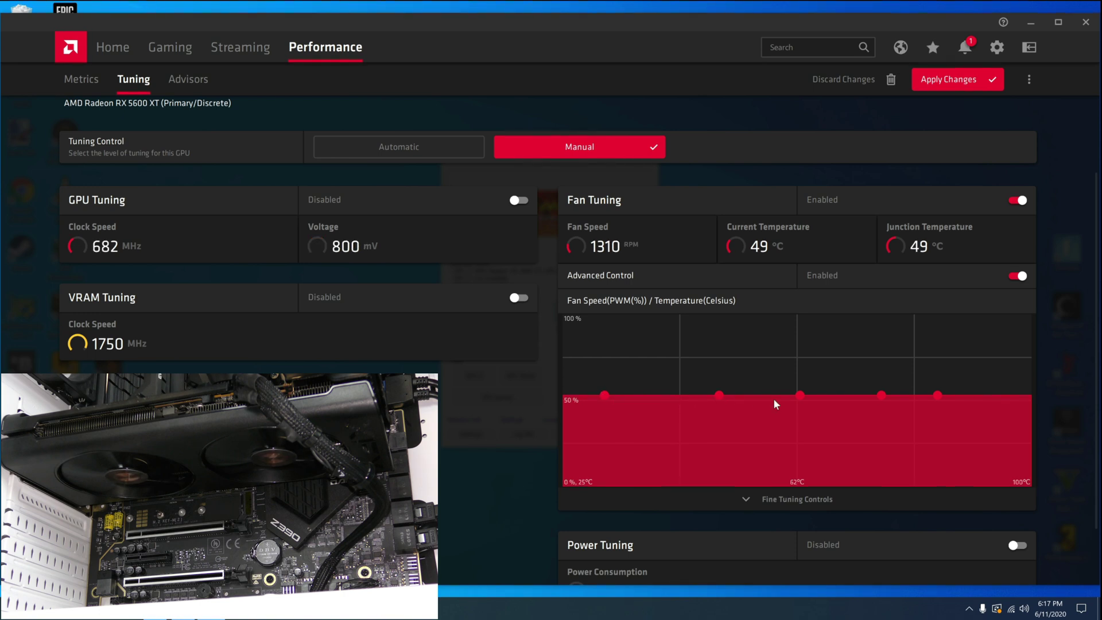
drag(722, 394, 748, 390)
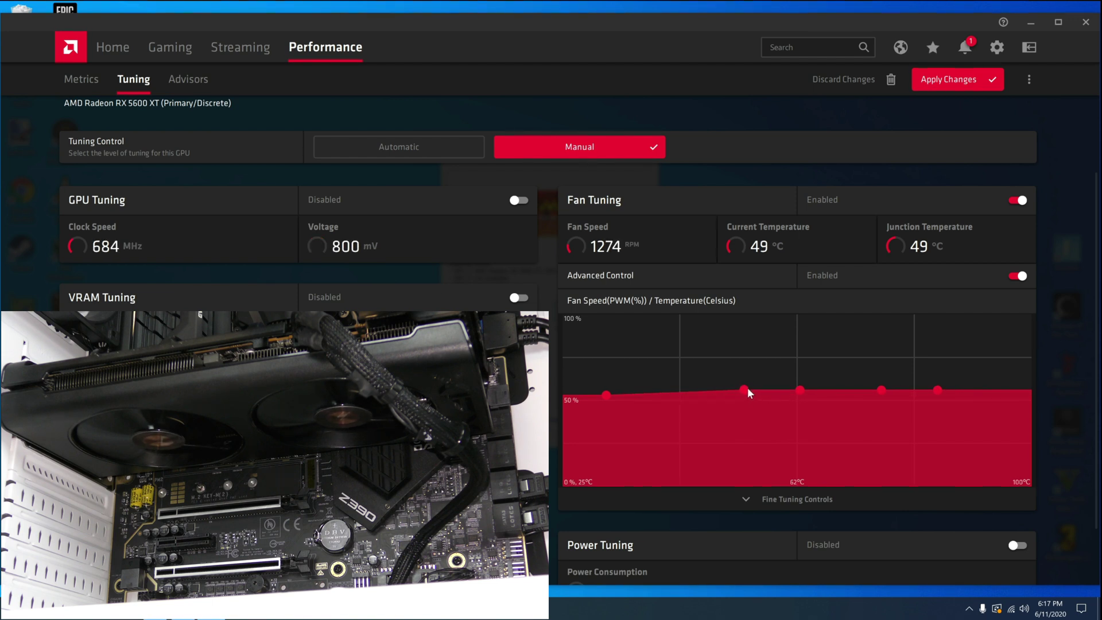
click(943, 80)
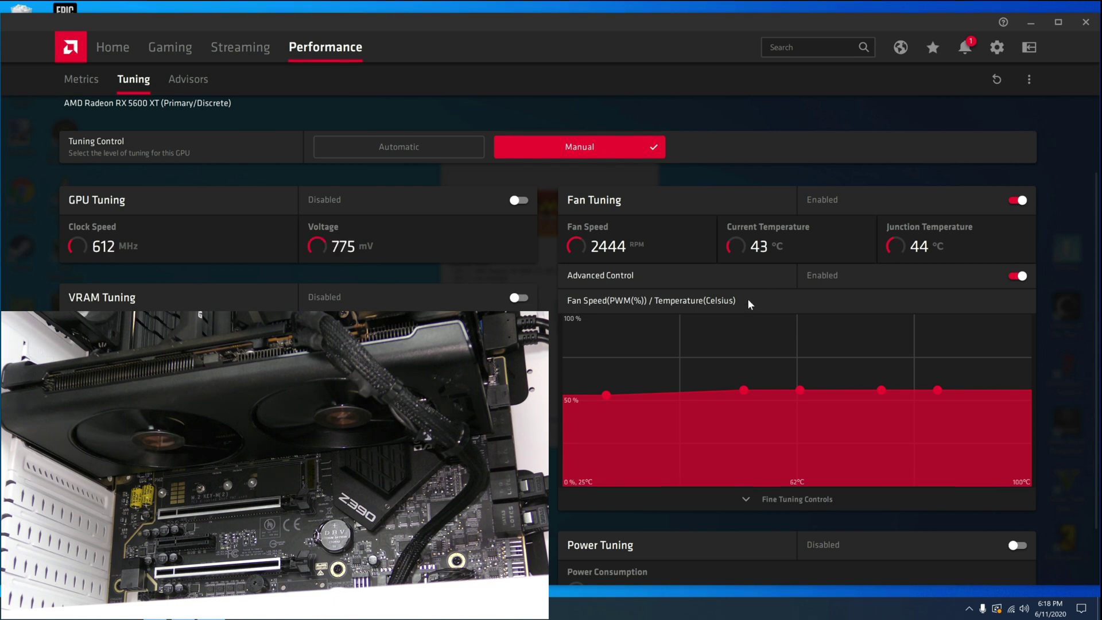
Step: Reset tuning to defaults, then apply Manual mode with Fan Tuning and Advanced Control enabled
click(997, 79)
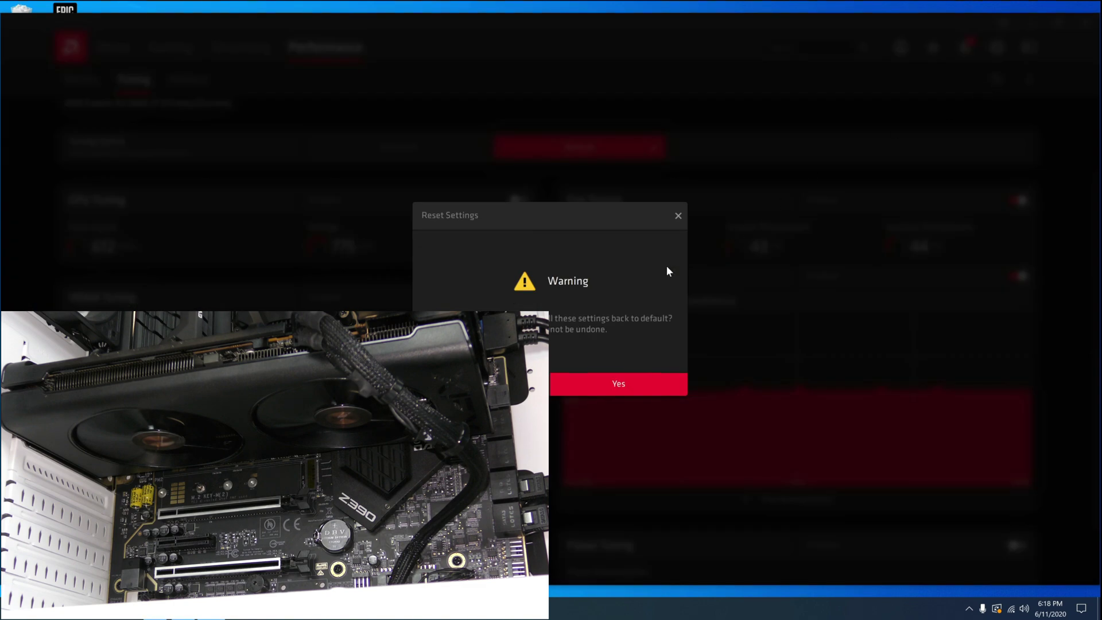
click(559, 385)
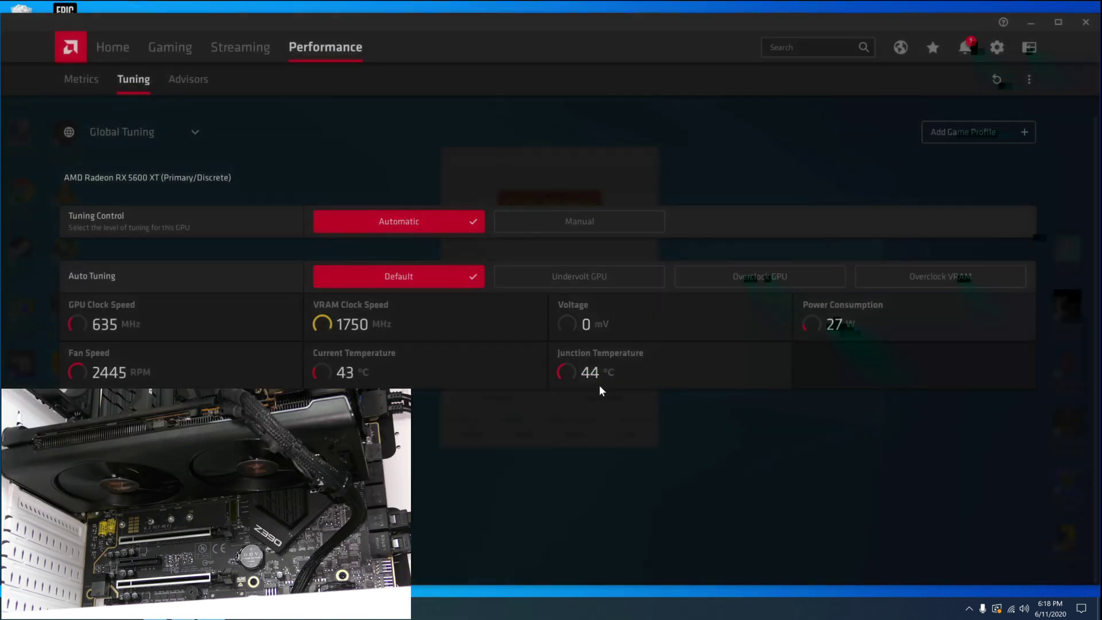
click(590, 222)
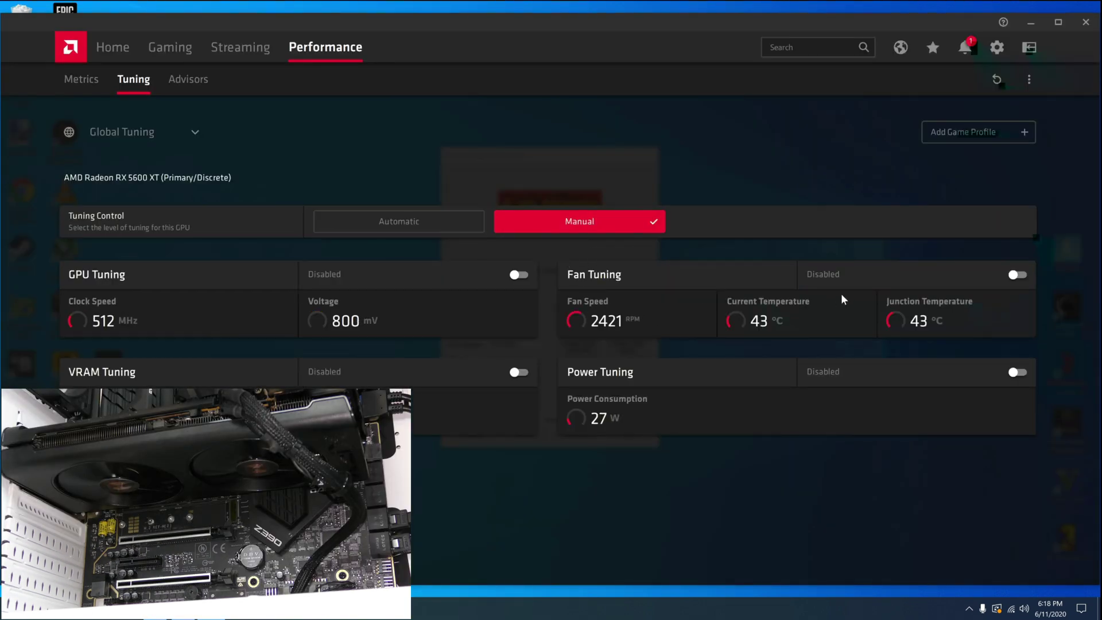
click(1011, 275)
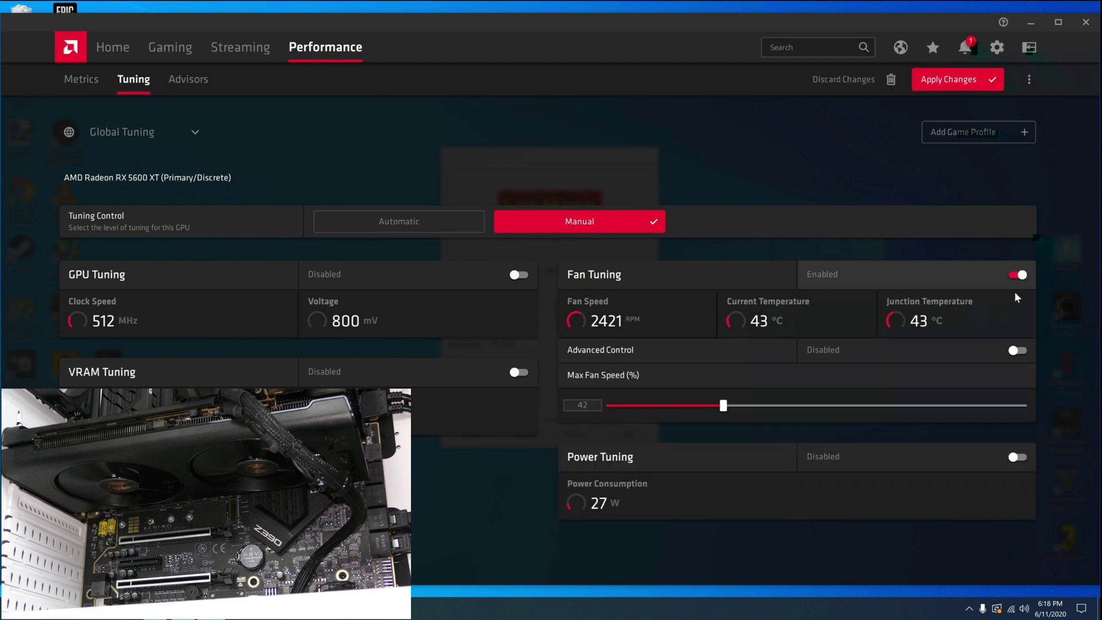
click(1019, 350)
click(955, 89)
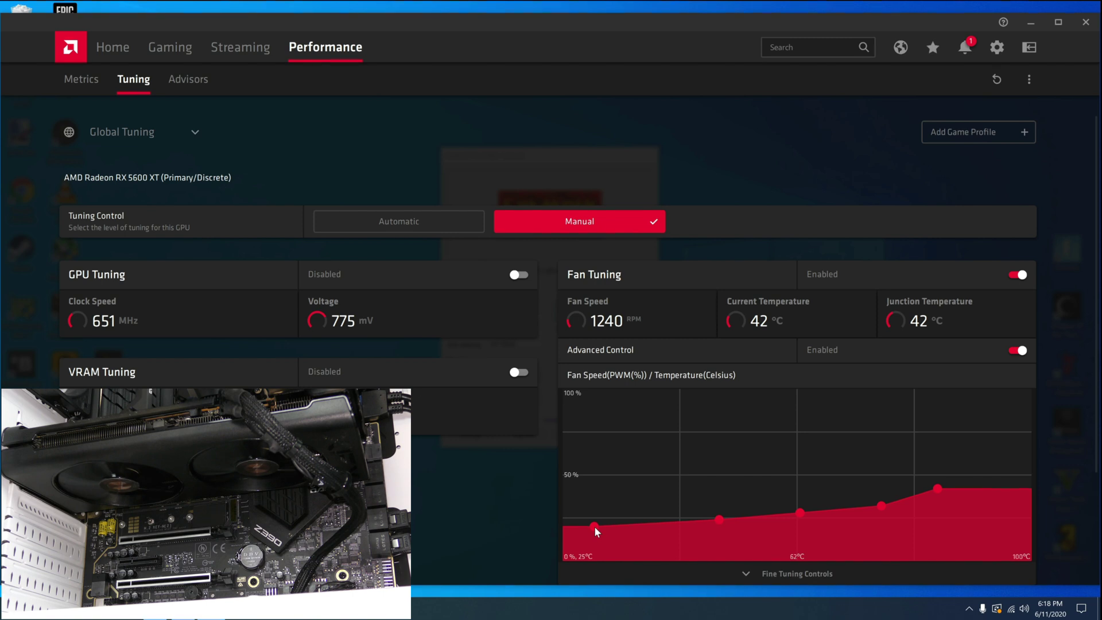
Step: Raise the fan-curve points to about 35%, 50%, 75%, higher, and 100%, then apply
drag(594, 526, 598, 500)
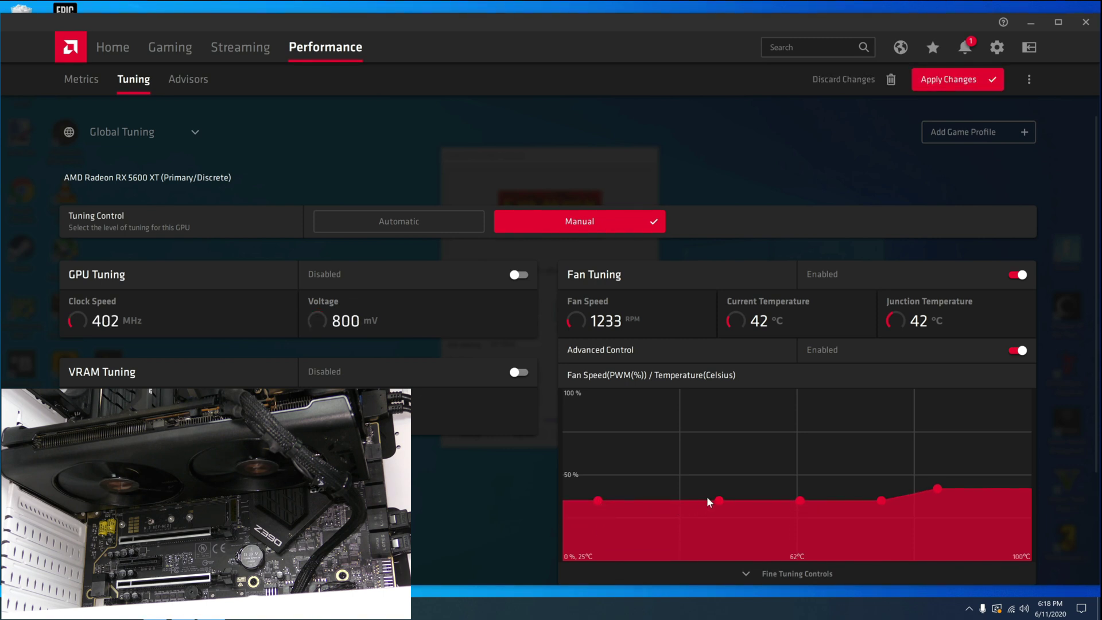
drag(721, 499, 721, 475)
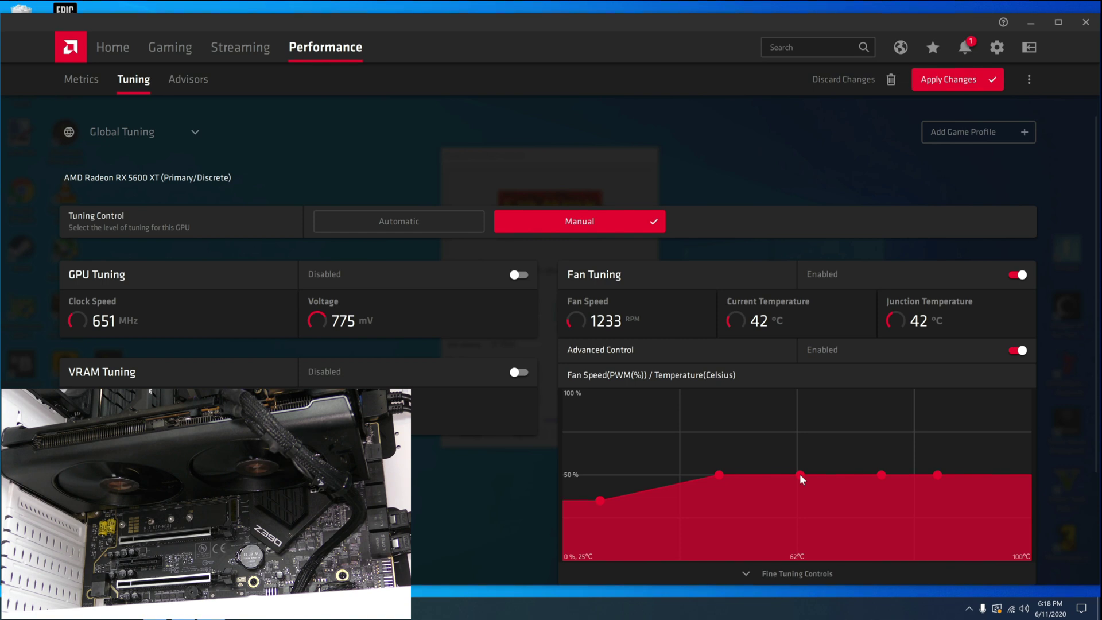
drag(800, 474, 797, 432)
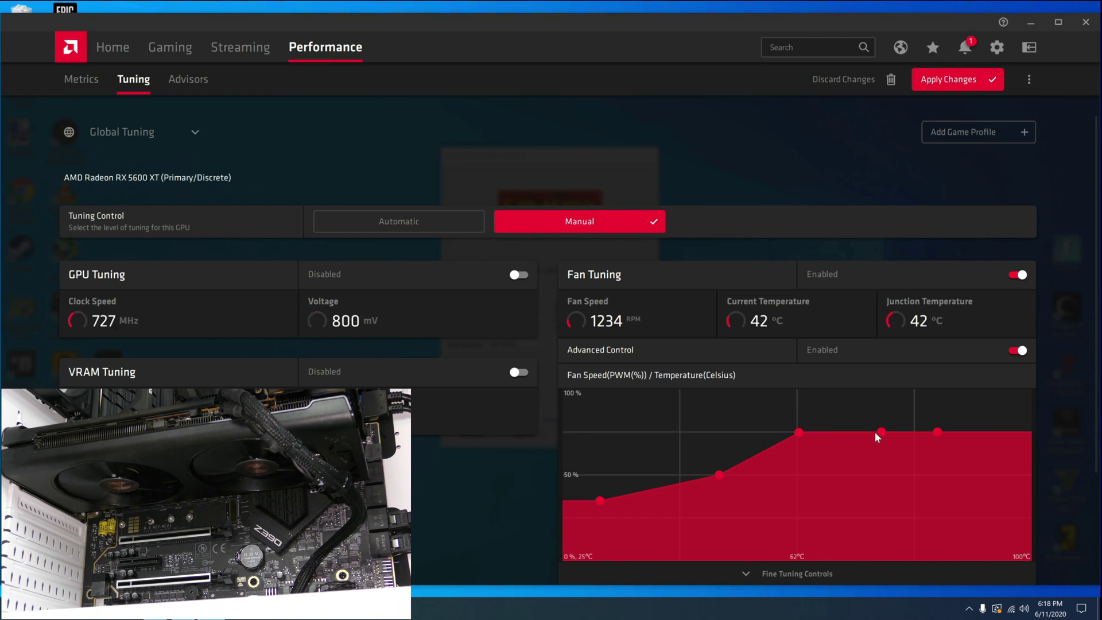
drag(880, 430, 880, 412)
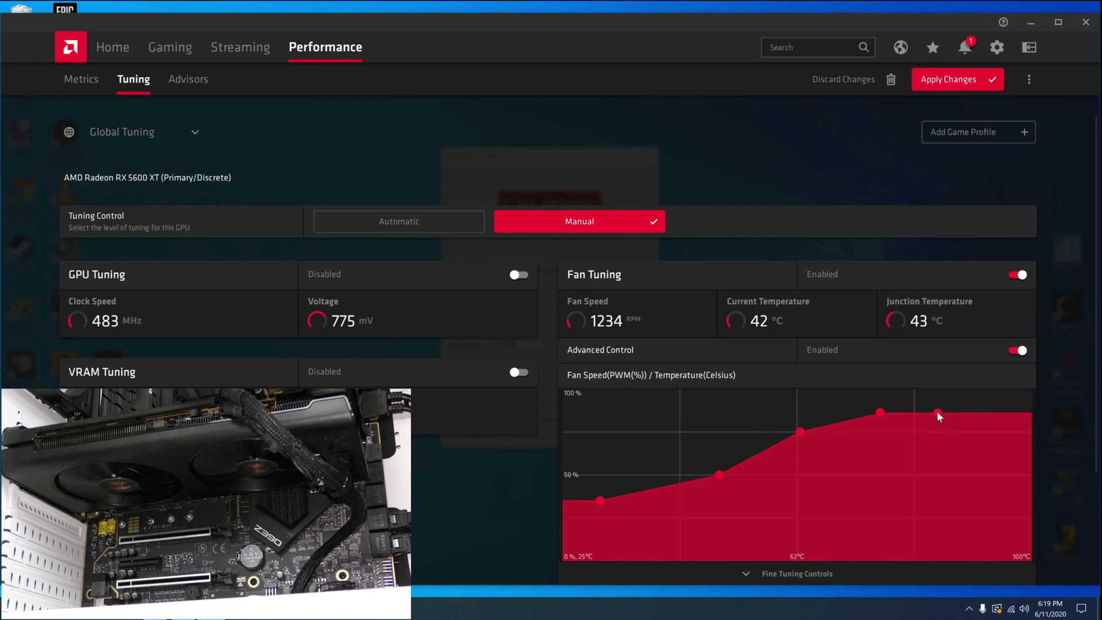
drag(938, 412, 928, 326)
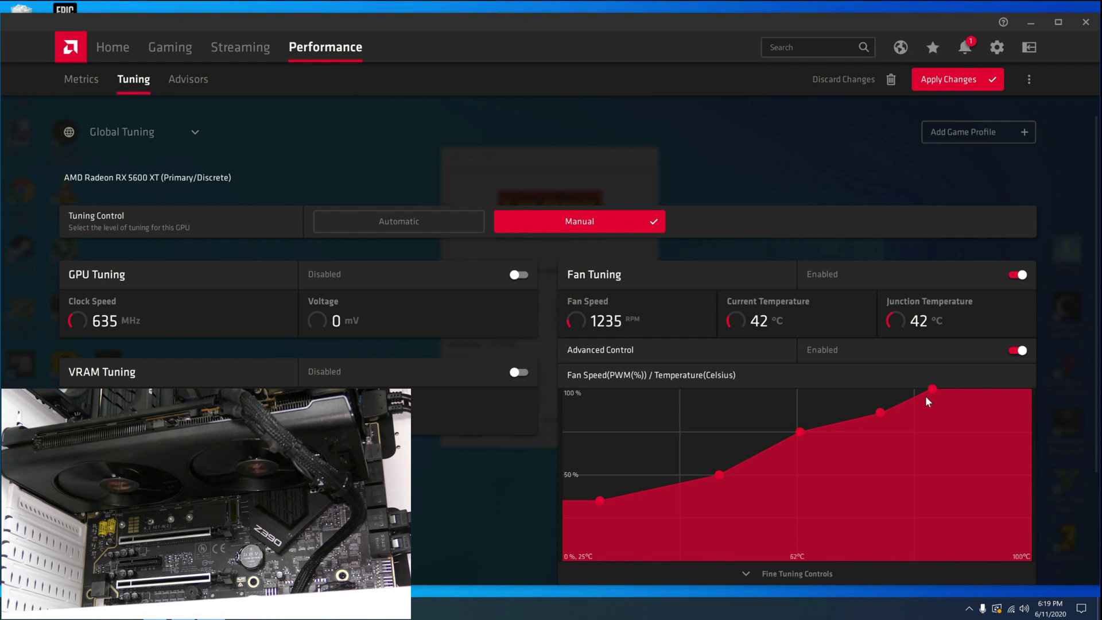
click(941, 80)
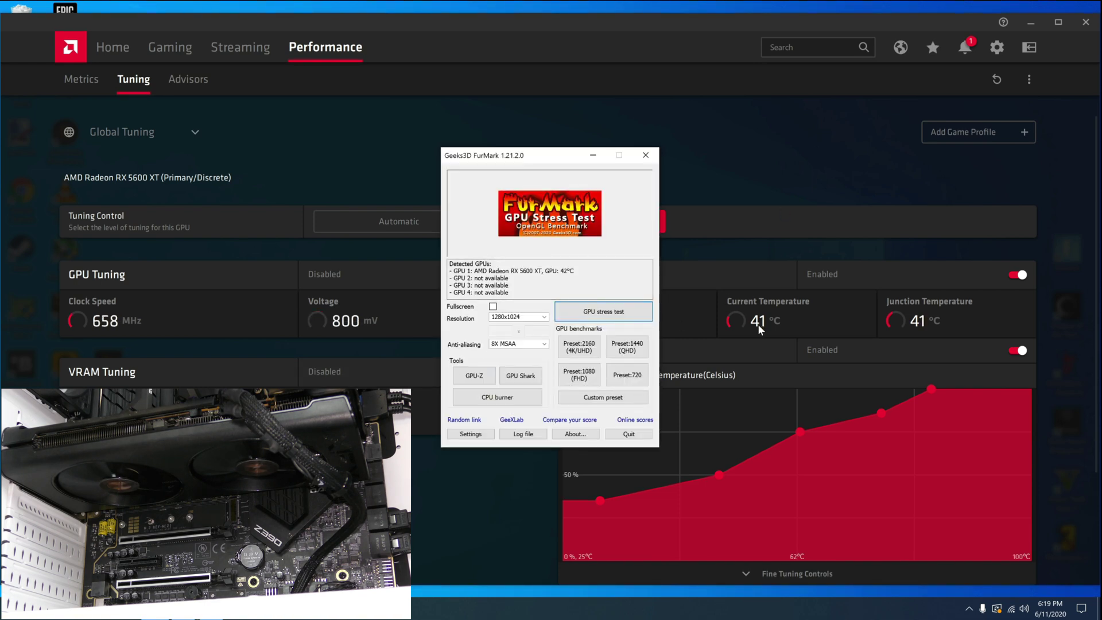
Step: Start the FurMark burn-in test, move its render window aside, and return to Radeon tuning
click(608, 315)
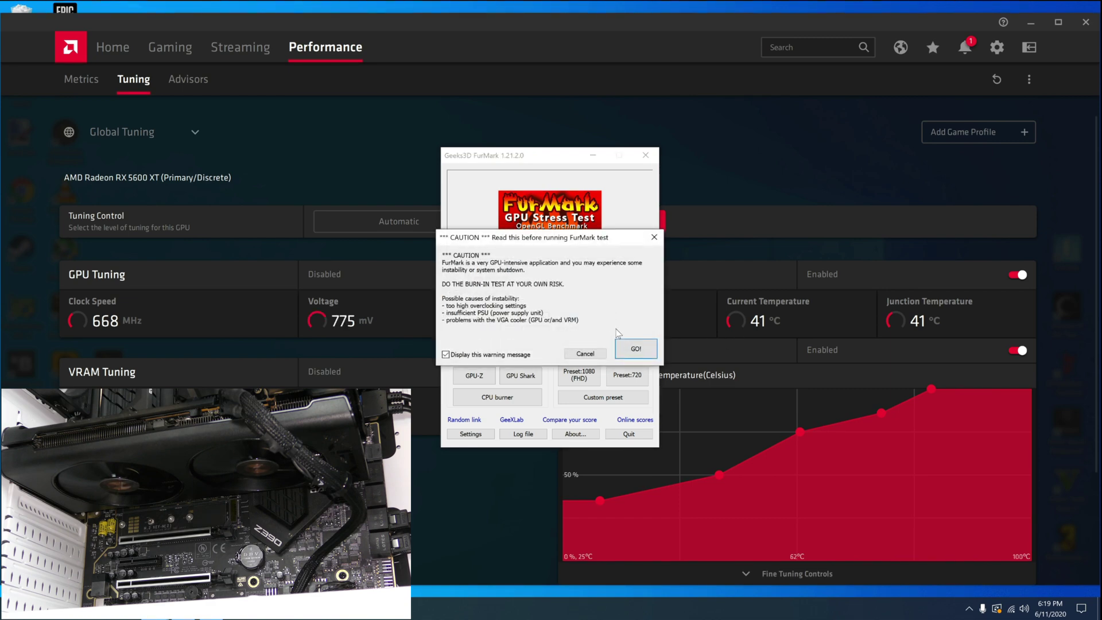
click(634, 353)
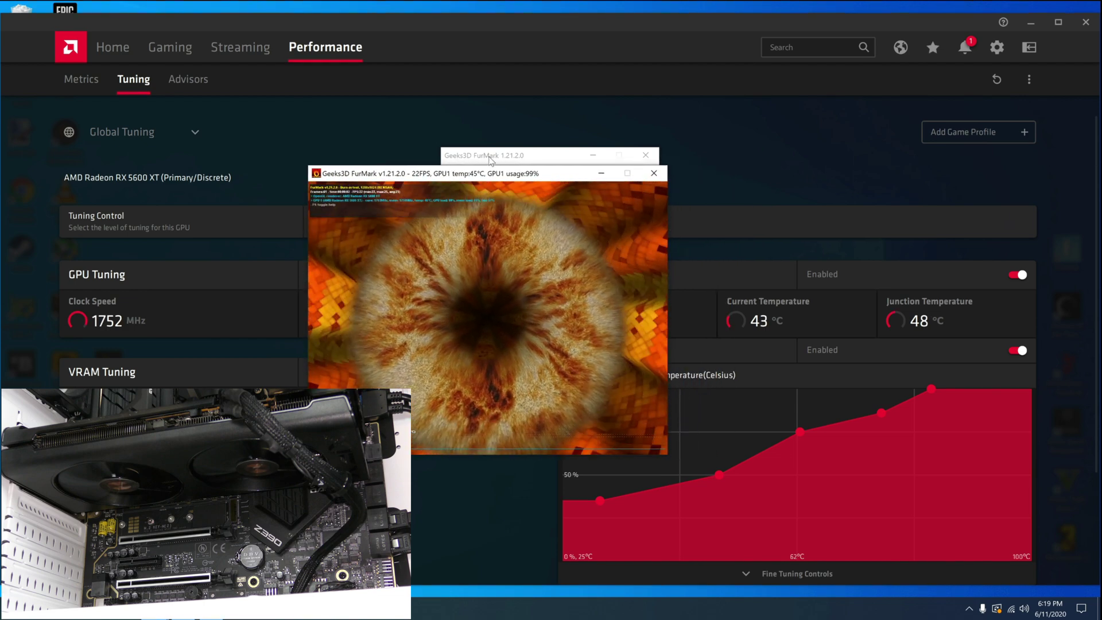
drag(521, 175, 474, 173)
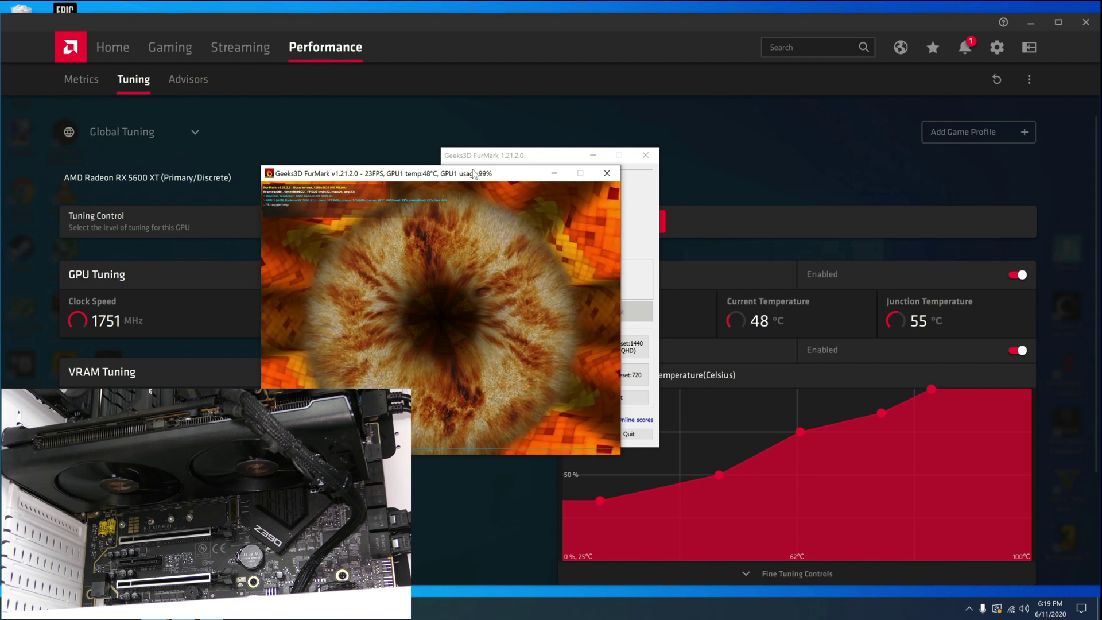
click(431, 103)
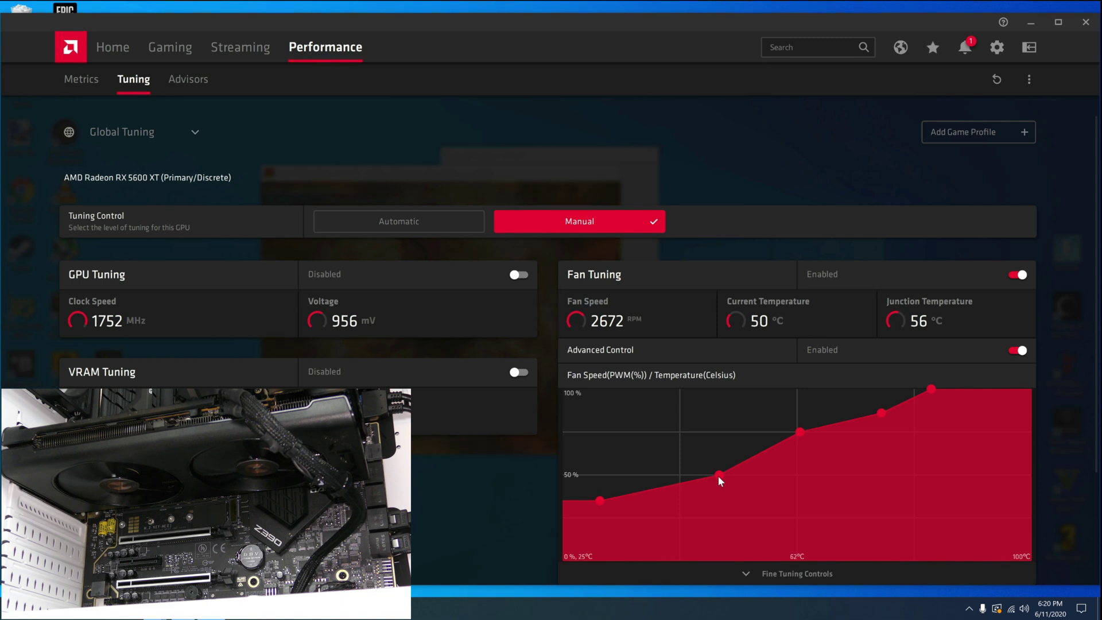
Step: Push the second fan-curve point to 100%, then lower it to about 57%, applying each
drag(719, 474, 682, 388)
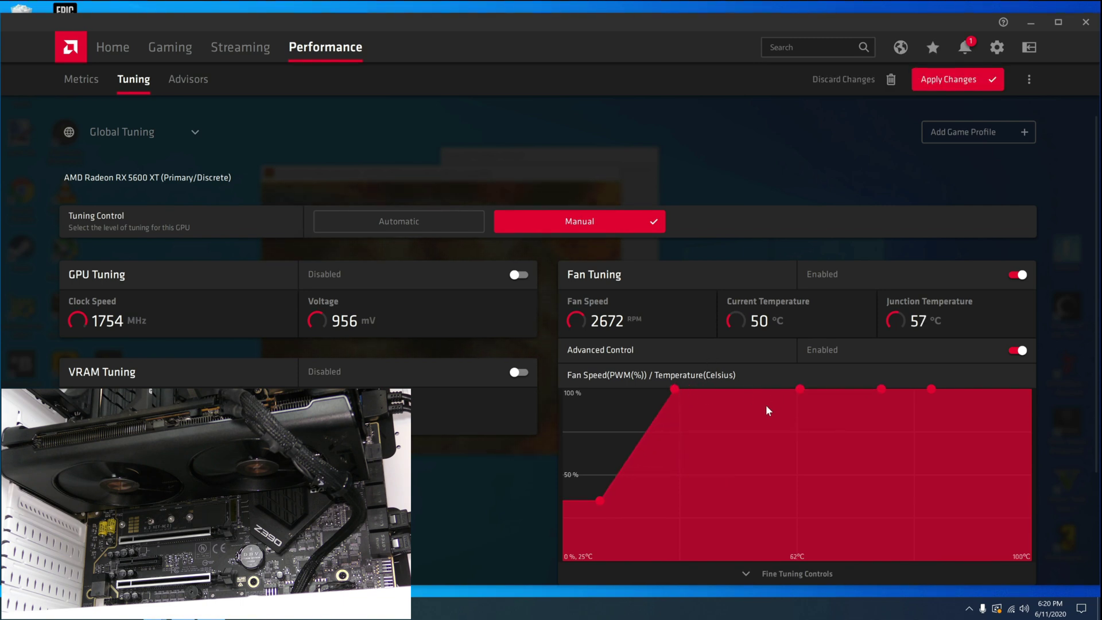
click(949, 82)
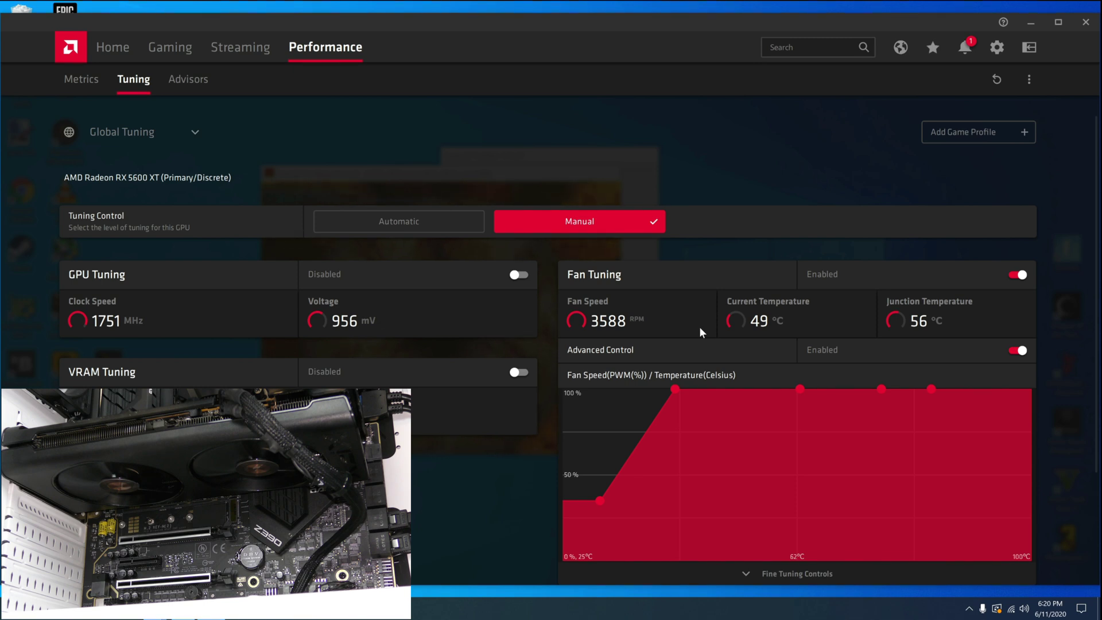
drag(675, 389, 683, 465)
click(960, 82)
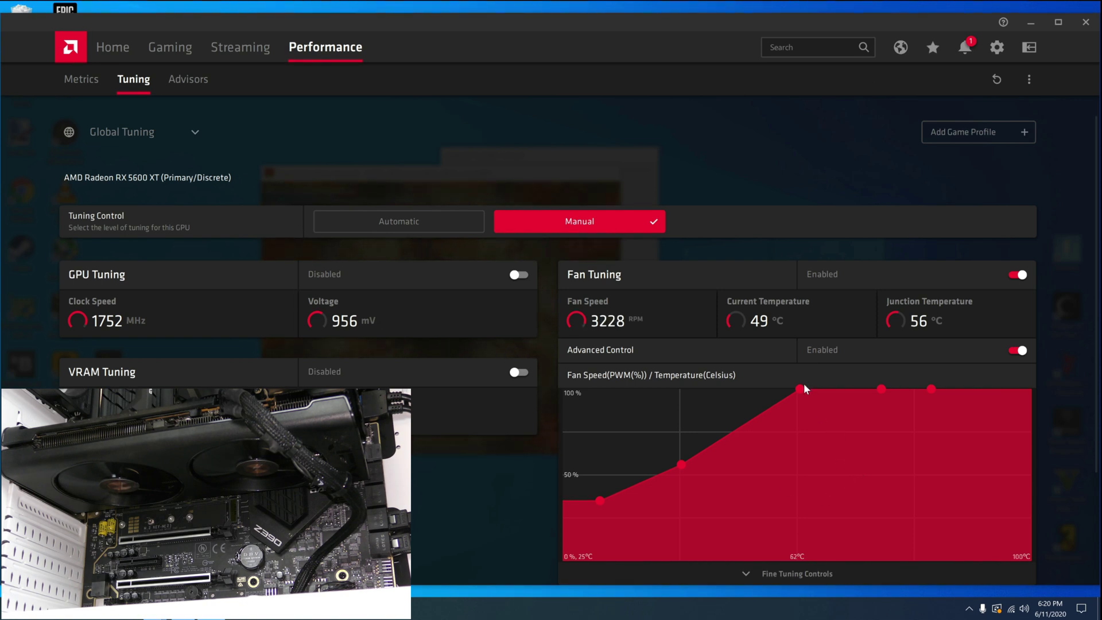
Step: Lower the 62°C point to about 70% and the fourth point below 100%, applying each
drag(799, 389, 803, 447)
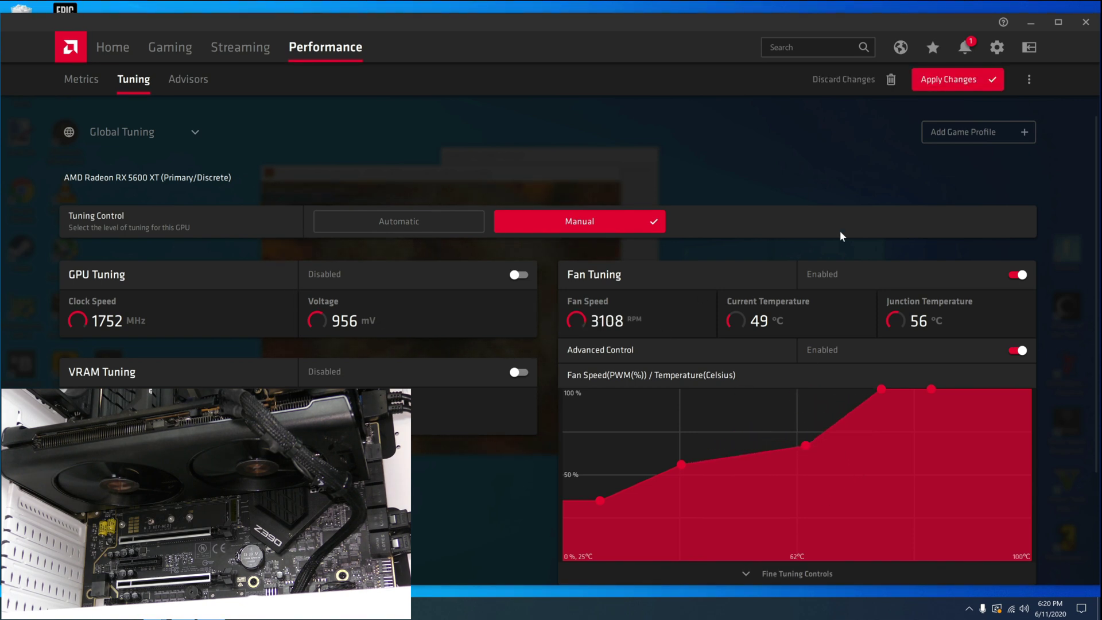
click(941, 85)
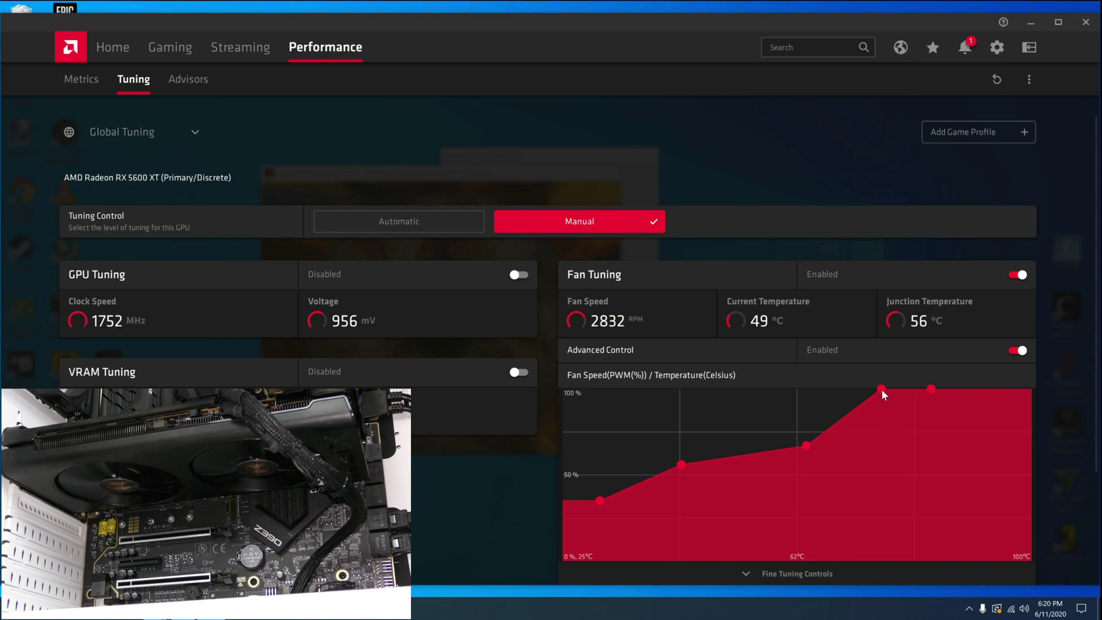
drag(882, 389, 884, 418)
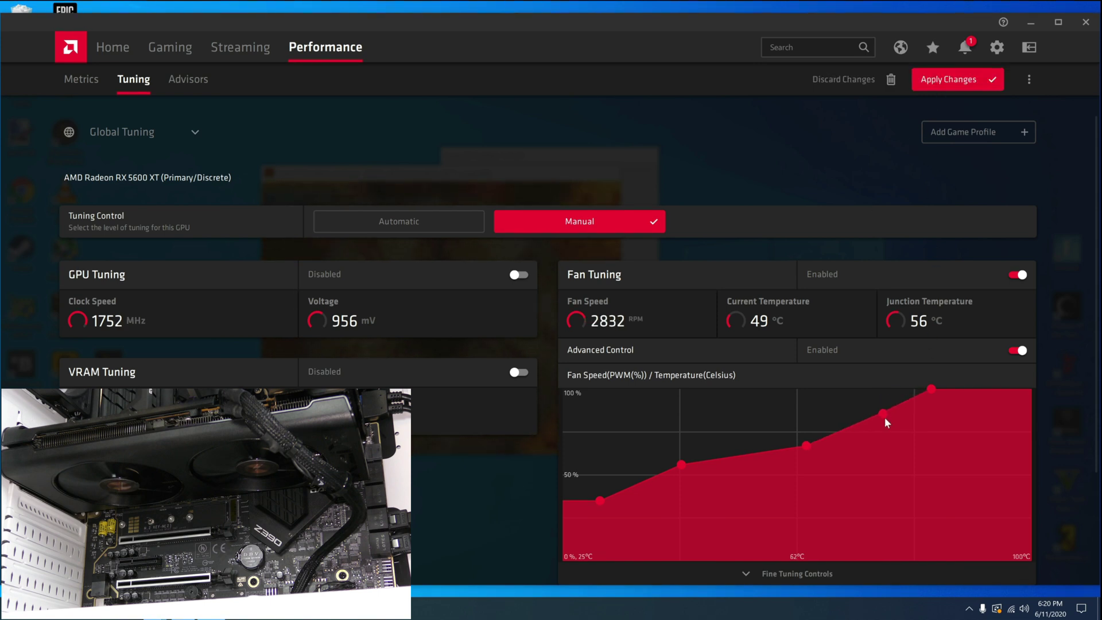
click(951, 81)
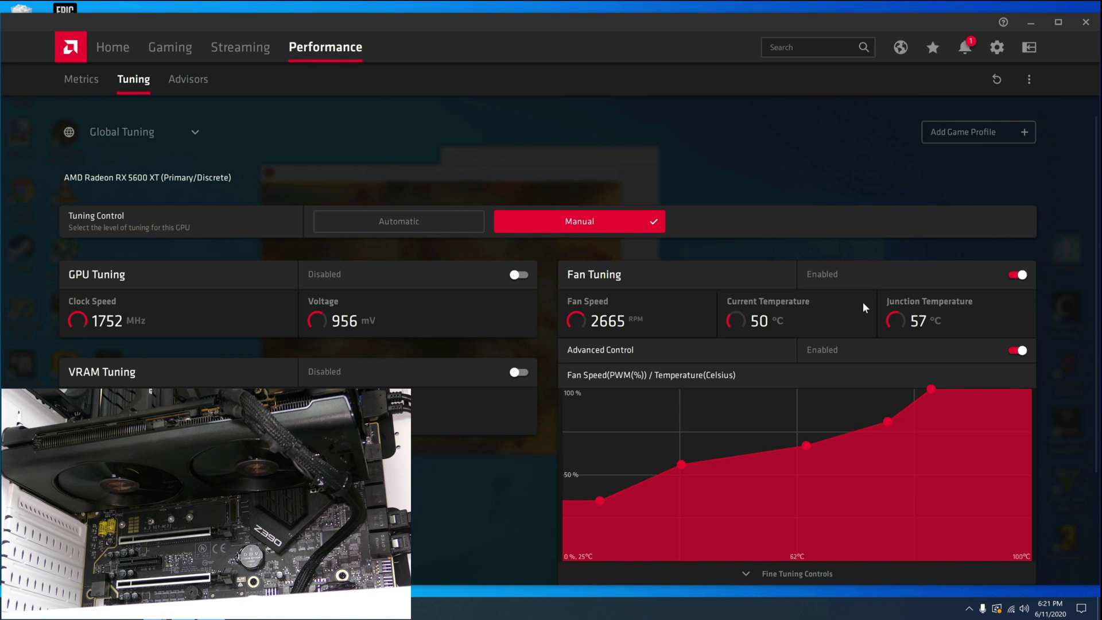
Step: Lower every fan-curve point, including the 62°C point and the top point to about 70%, and apply
drag(681, 463, 658, 480)
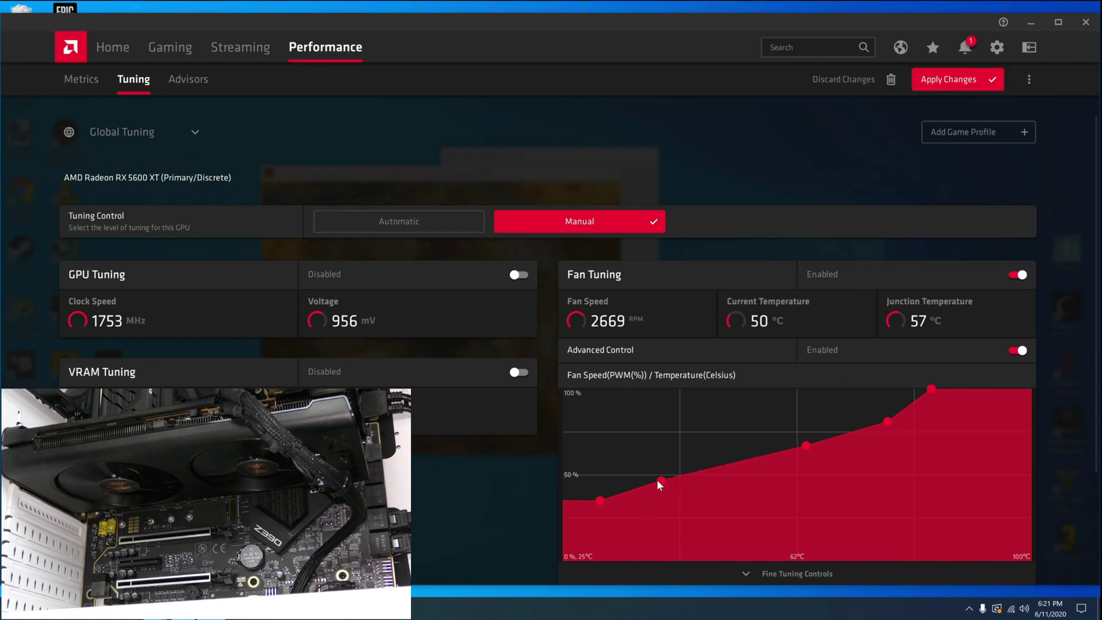
drag(806, 446, 787, 457)
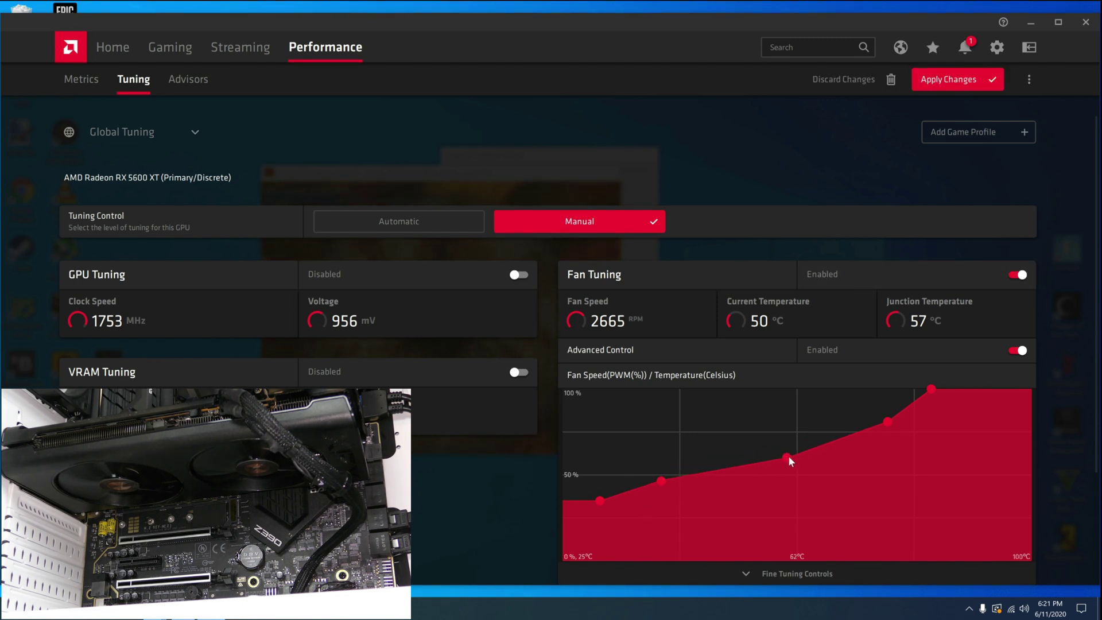
drag(888, 422, 891, 441)
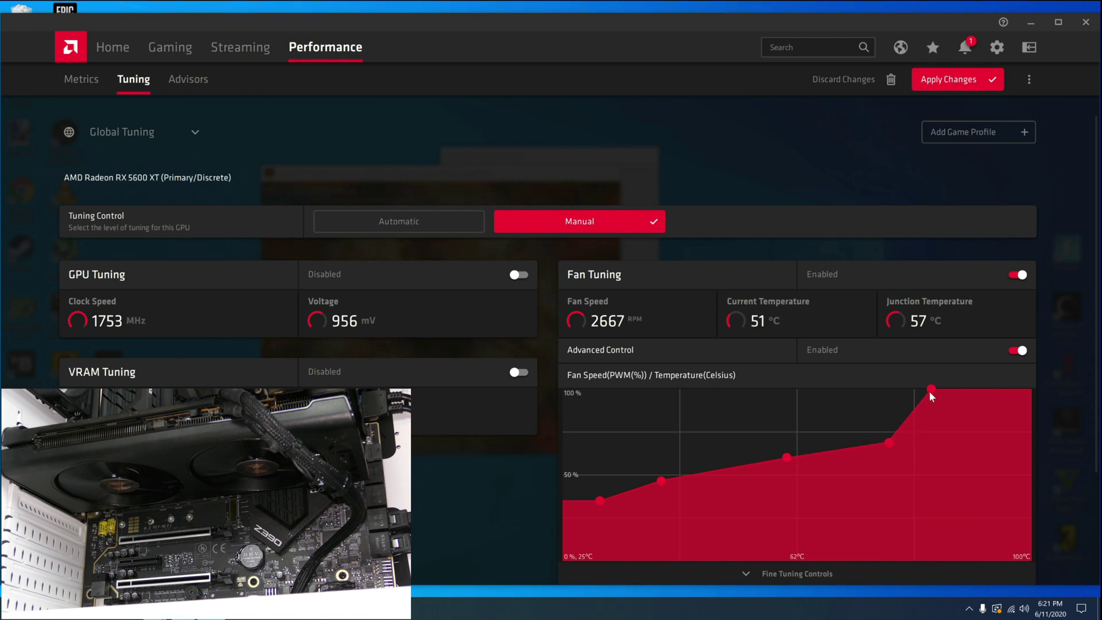
drag(929, 390, 883, 468)
drag(790, 468, 791, 477)
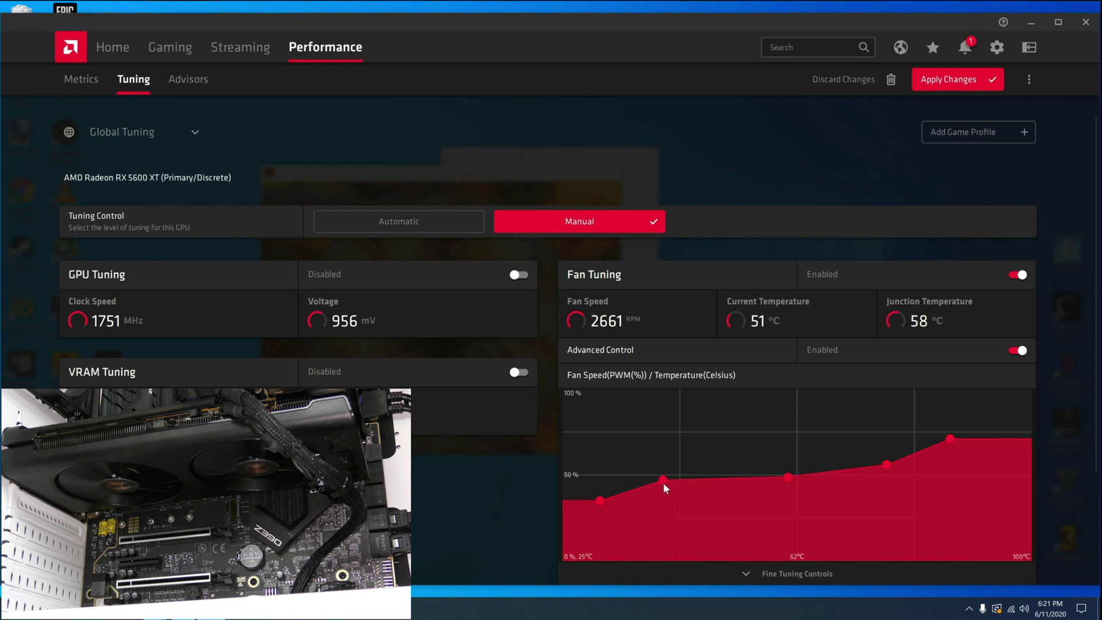
drag(663, 484, 665, 487)
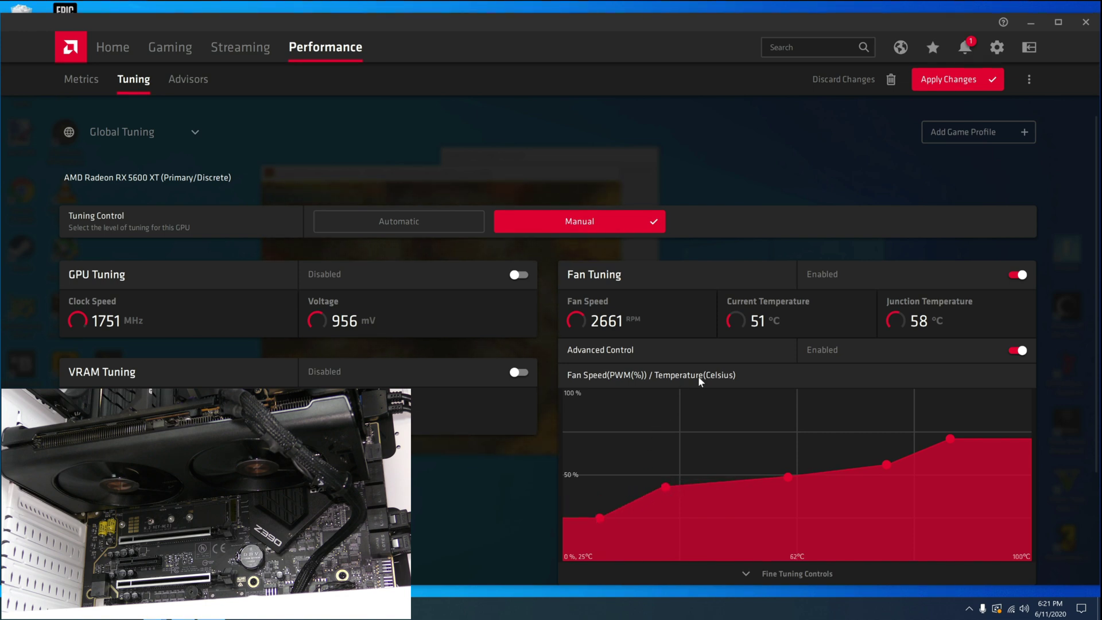
click(944, 82)
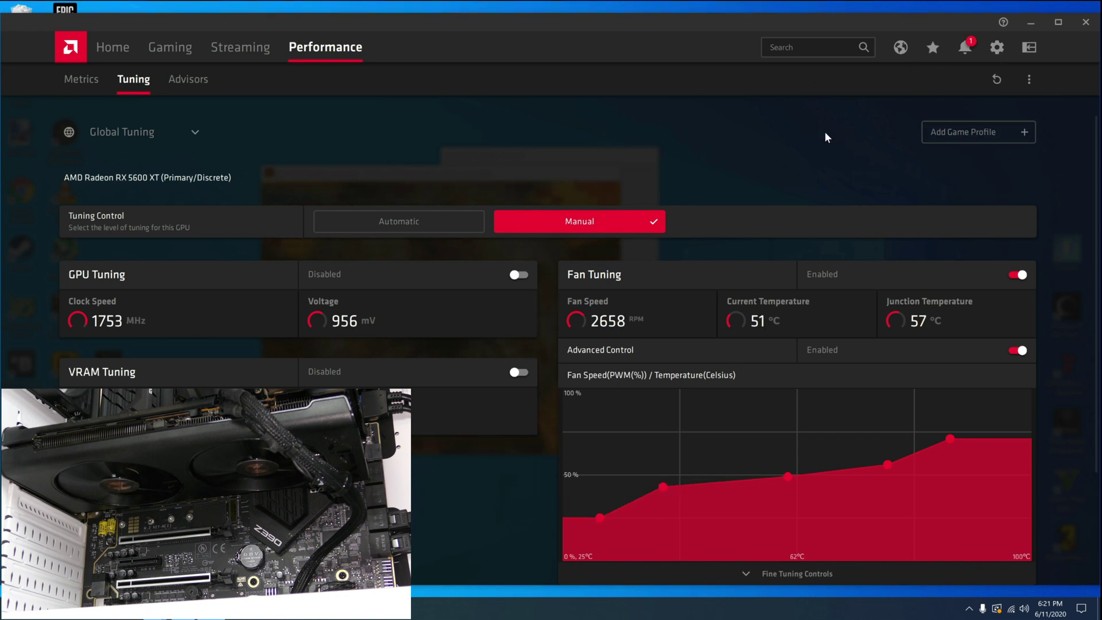